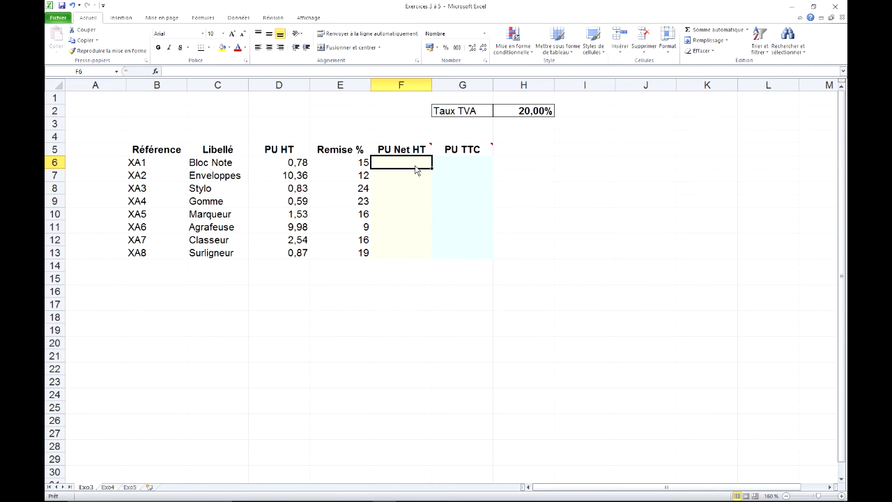
- Enter the net price formula =D6-D6*E6/100 in F6 (giving 0,66) and fill it down to F13
text(=)
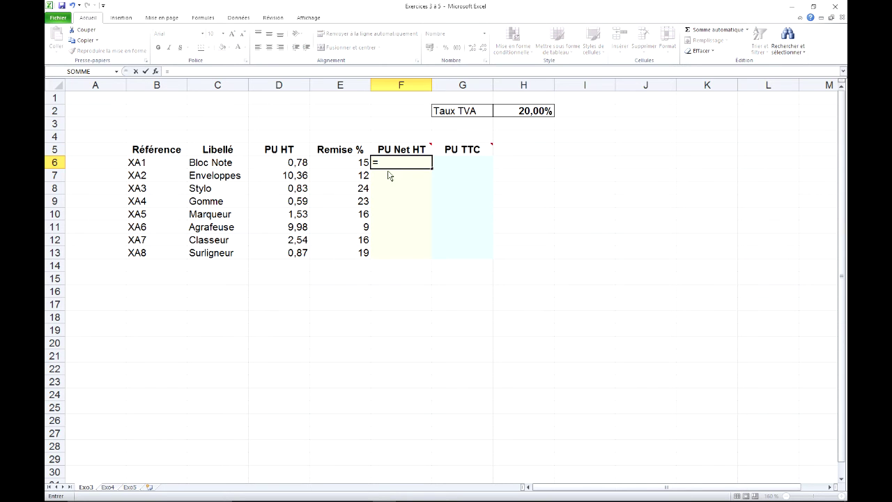
click(298, 167)
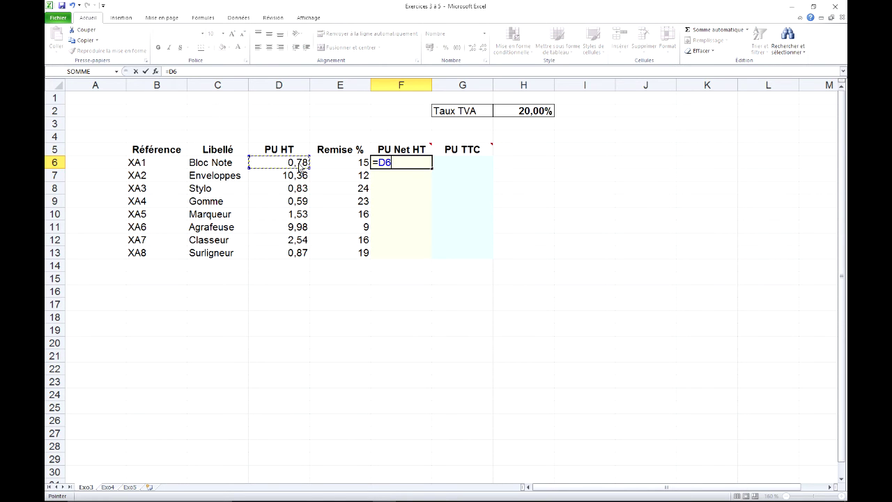
text(-)
click(298, 167)
text(+)
click(339, 170)
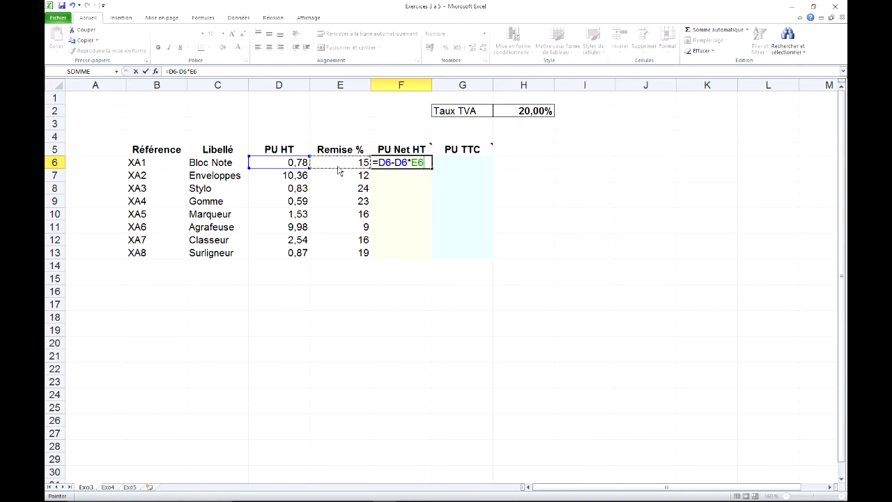
text(/100)
key(Return)
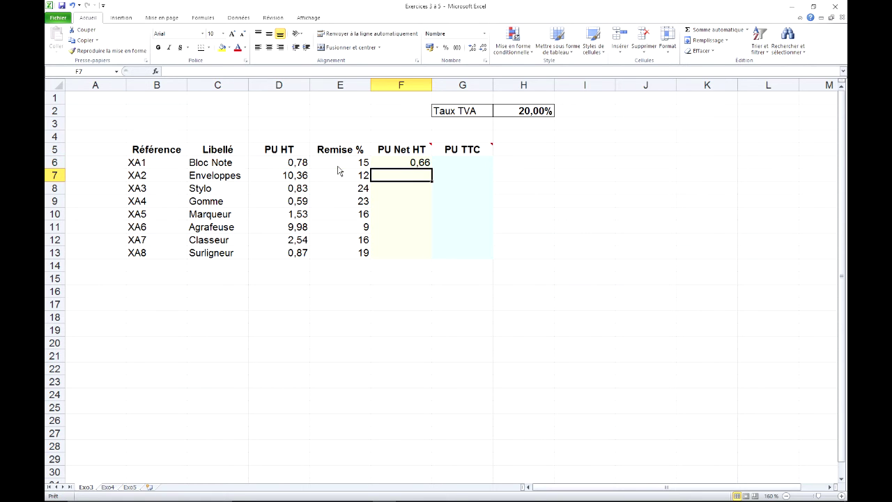
click(409, 168)
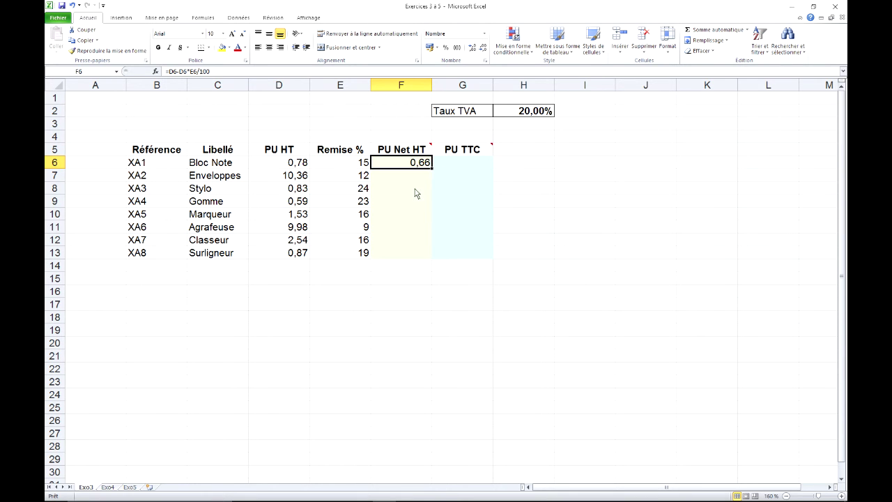
drag(432, 171, 435, 263)
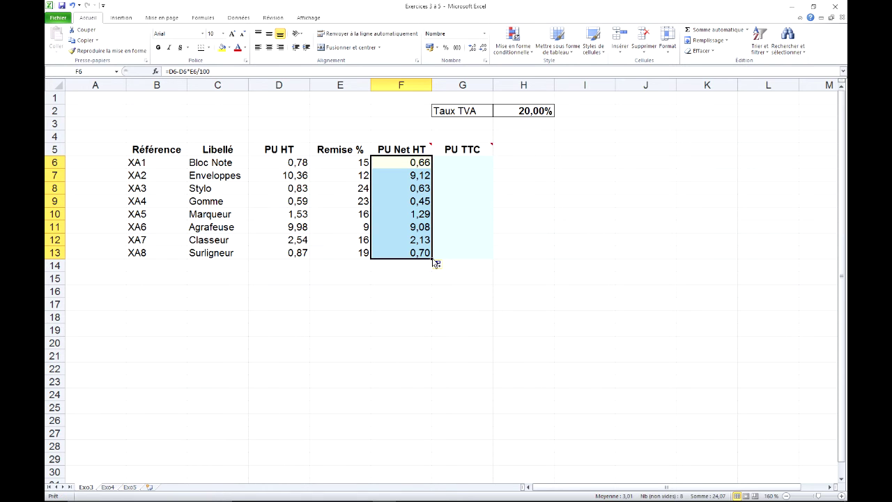
- Check F12's copied formula =D12-D12*E12/100 (2,13) and display F6's references
click(399, 243)
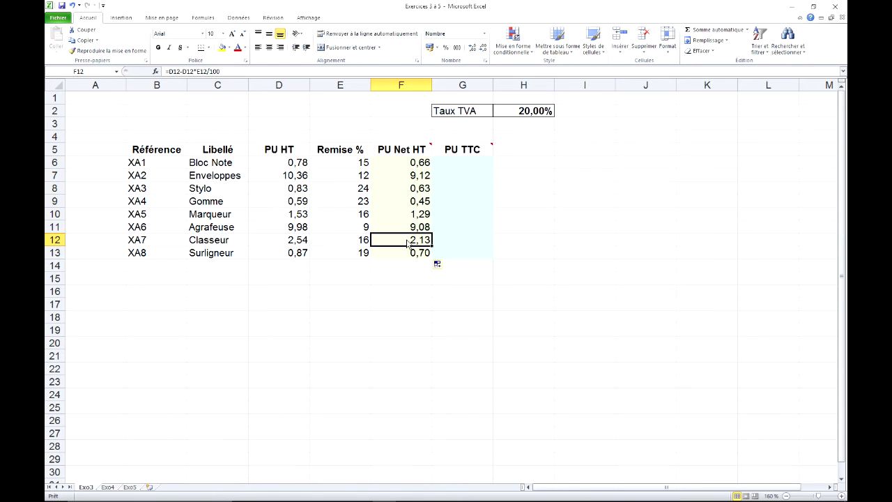
double_click(403, 164)
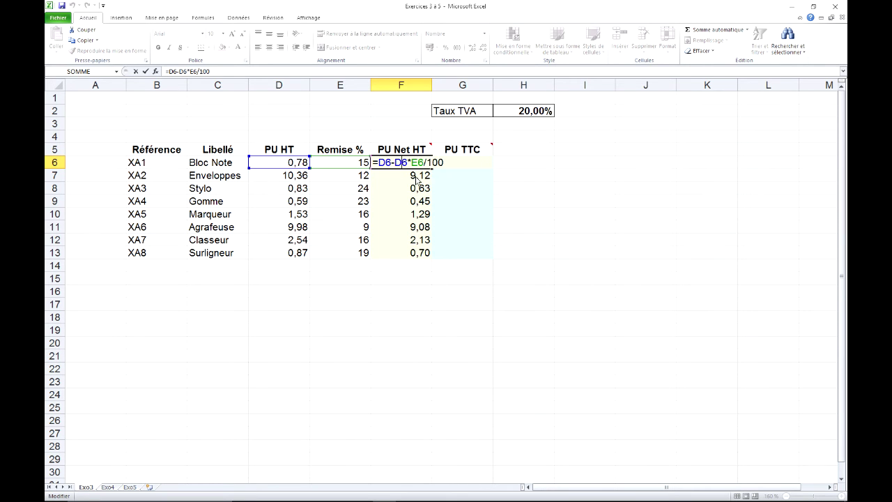
double_click(417, 180)
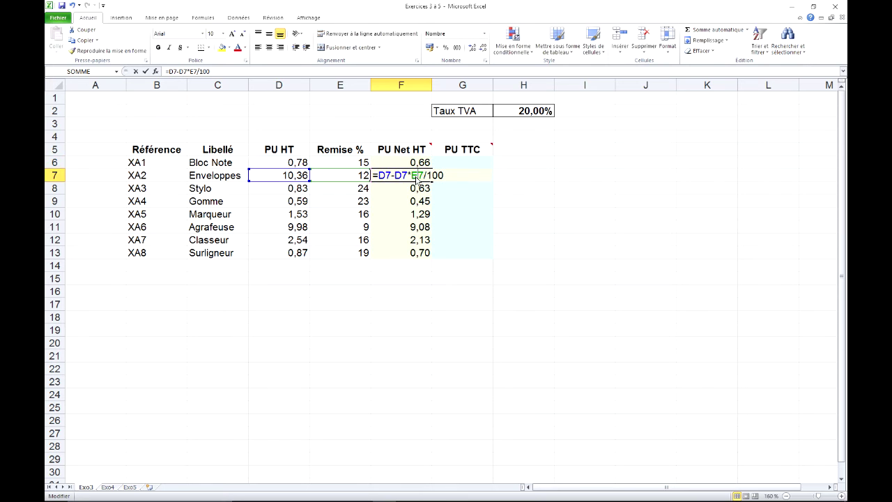
double_click(414, 255)
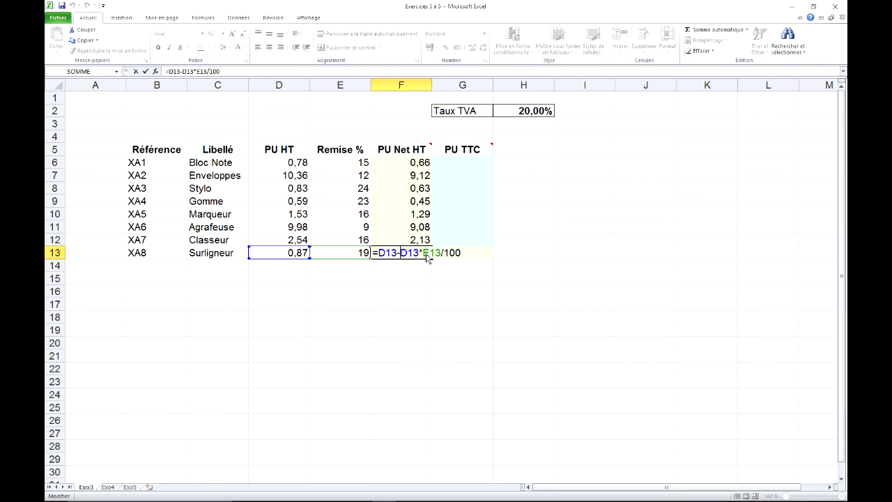
key(ctrl+Return)
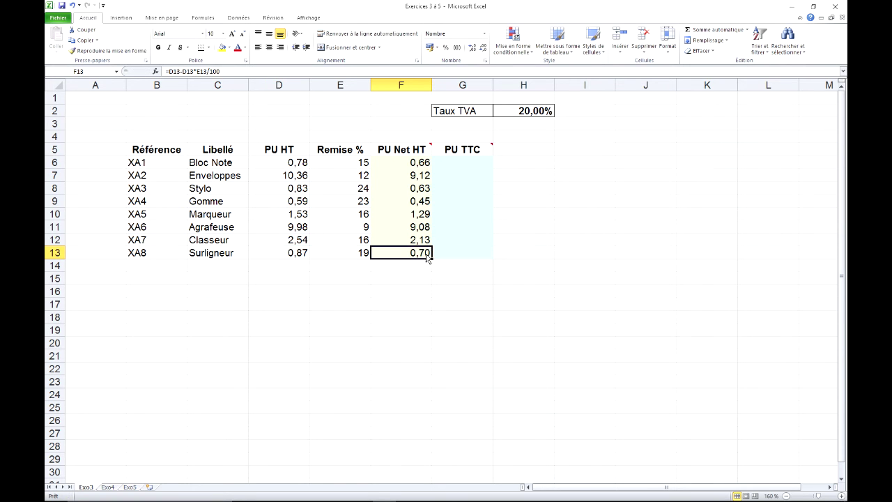
click(467, 167)
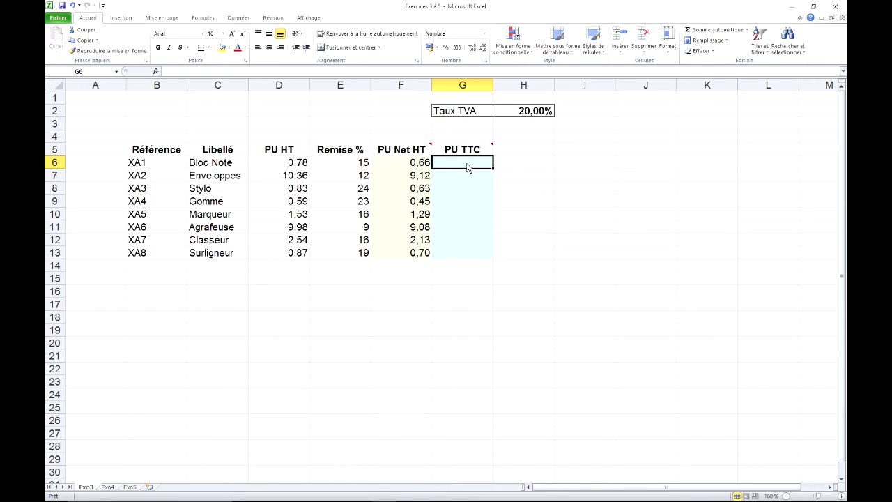
- Enter =F6+F6*H2 in G6 to apply the 20,00% TVA rate to the net price
text(=)
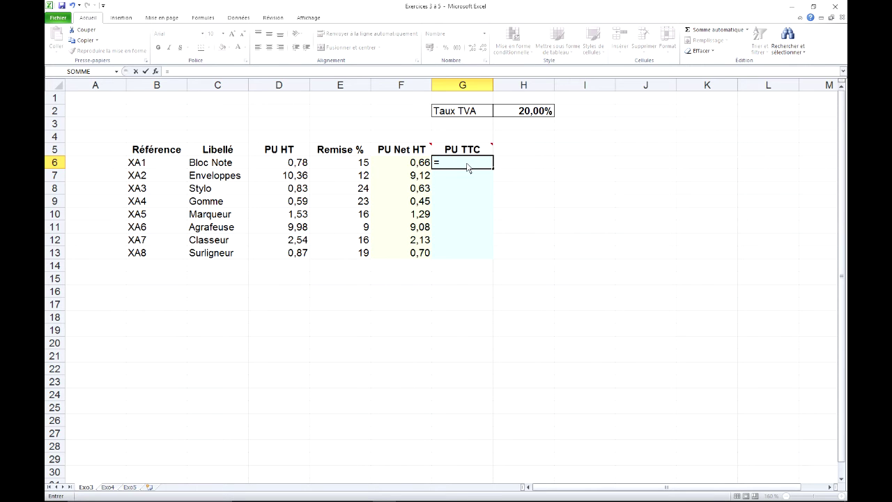
click(396, 166)
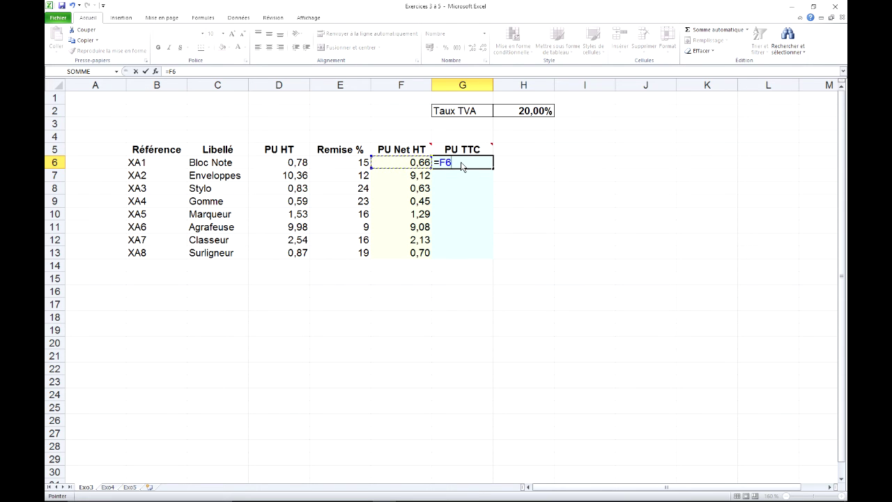
text(+)
click(413, 166)
text(*)
click(537, 117)
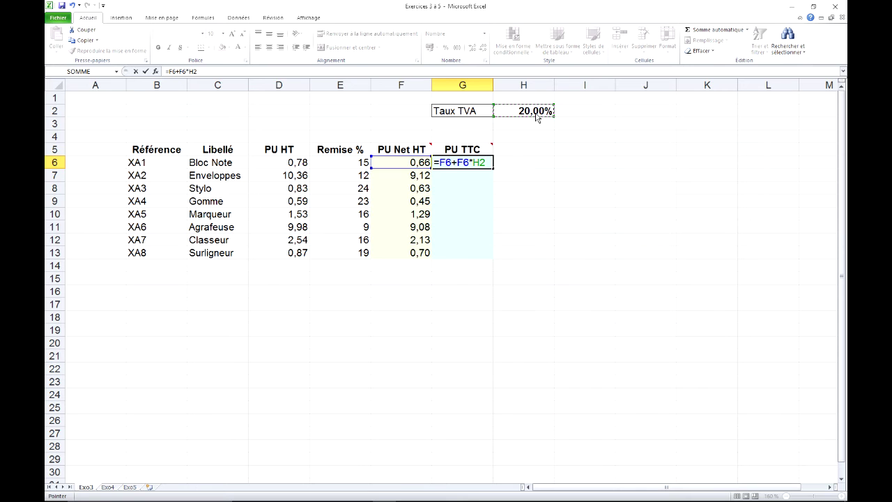
key(Return)
- Rewrite G6's formula as =F6*(1+H2), still giving 0,80
click(473, 166)
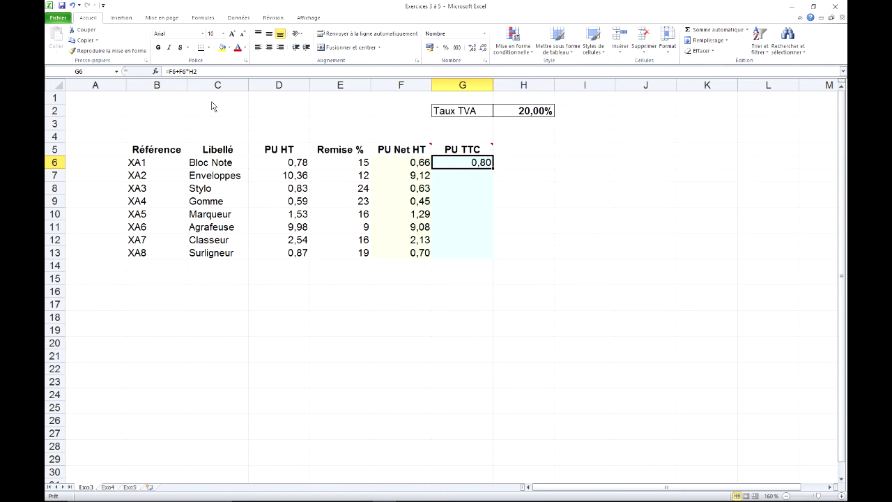
double_click(463, 163)
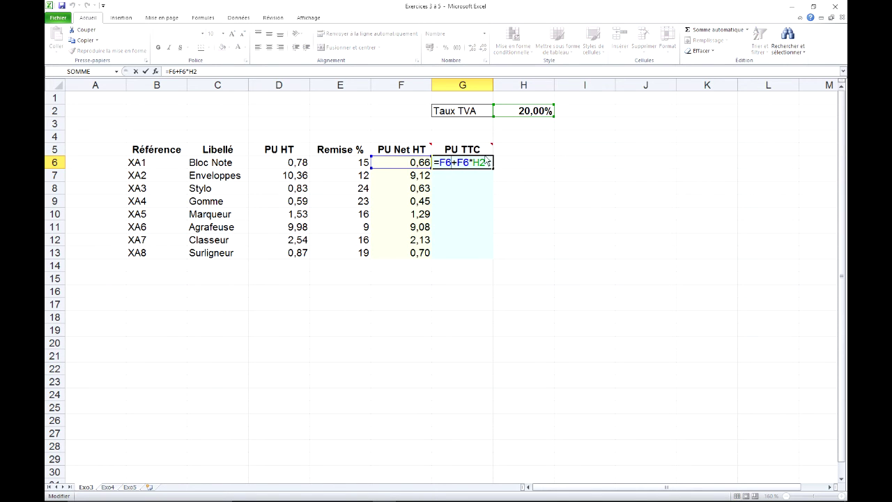
text(*()
key(Delete)
key(Delete)
key(Delete)
text(1)
key(Delete)
text(+)
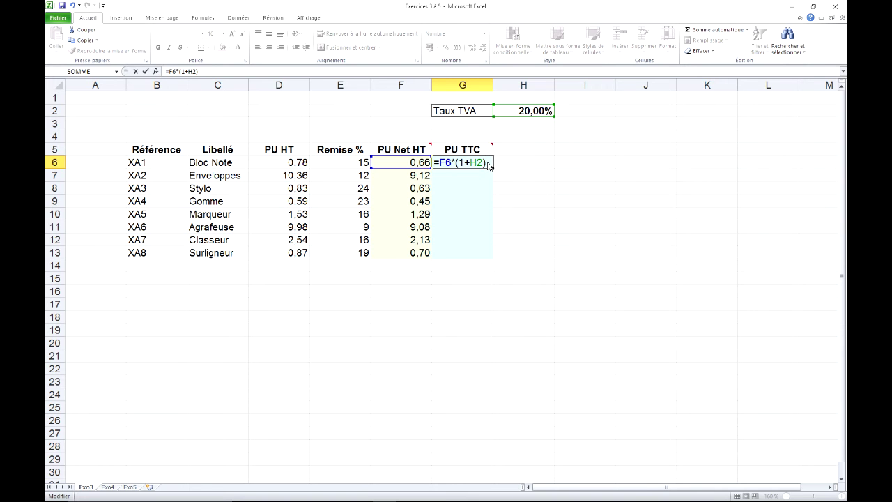
key(Return)
click(465, 166)
double_click(466, 165)
- Fill G6's PU TTC formula down to G13
click(509, 168)
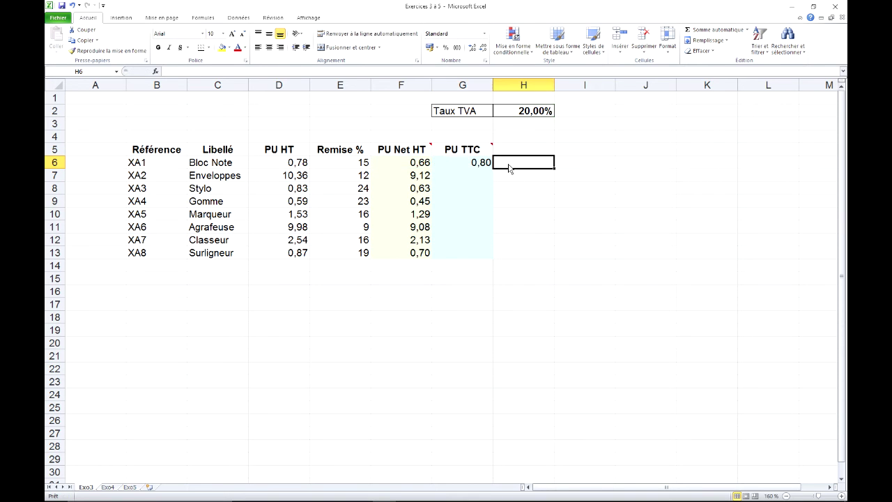
click(486, 166)
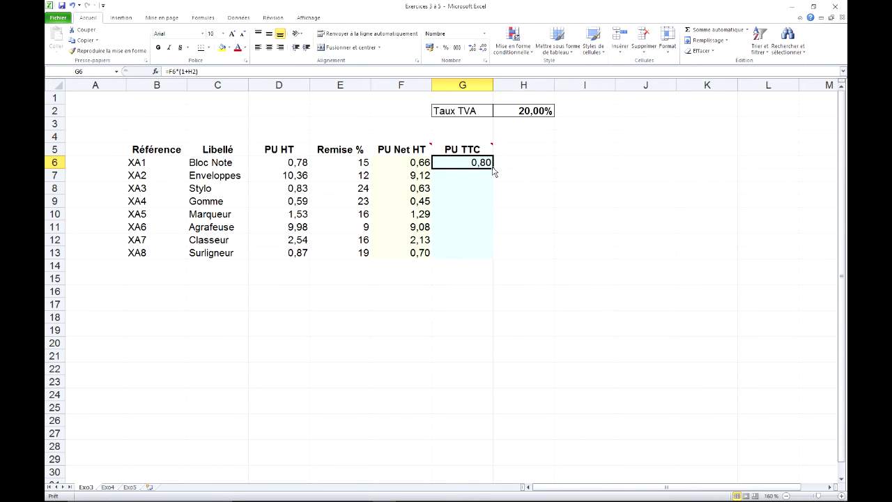
drag(493, 168, 489, 259)
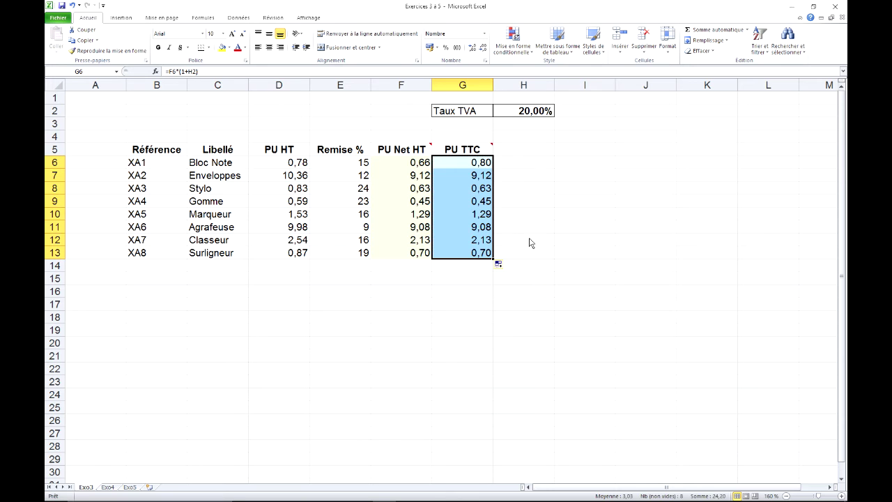
click(468, 280)
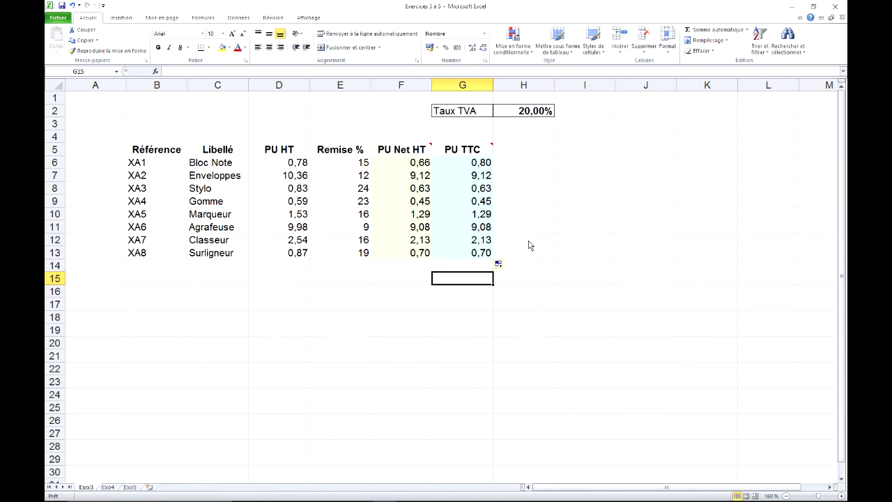
- Compare F and G formulas in rows 12, 11, 10, 7 and 6, revealing shifted rate references like H7, H6, H3
drag(420, 255, 460, 255)
click(423, 243)
click(468, 244)
click(412, 227)
click(457, 227)
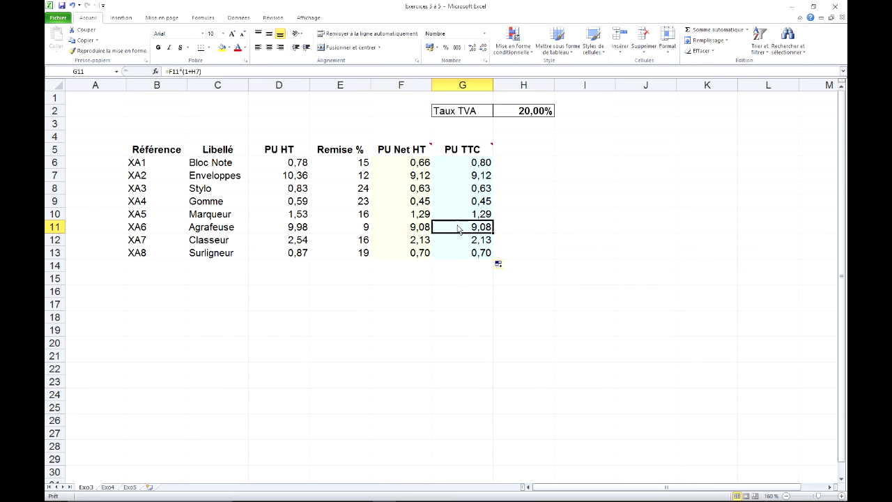
click(419, 214)
click(467, 218)
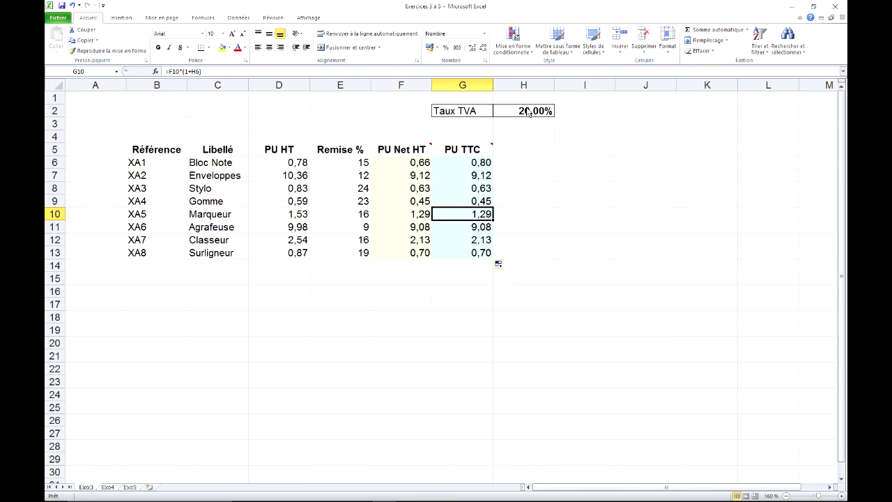
click(418, 168)
click(471, 170)
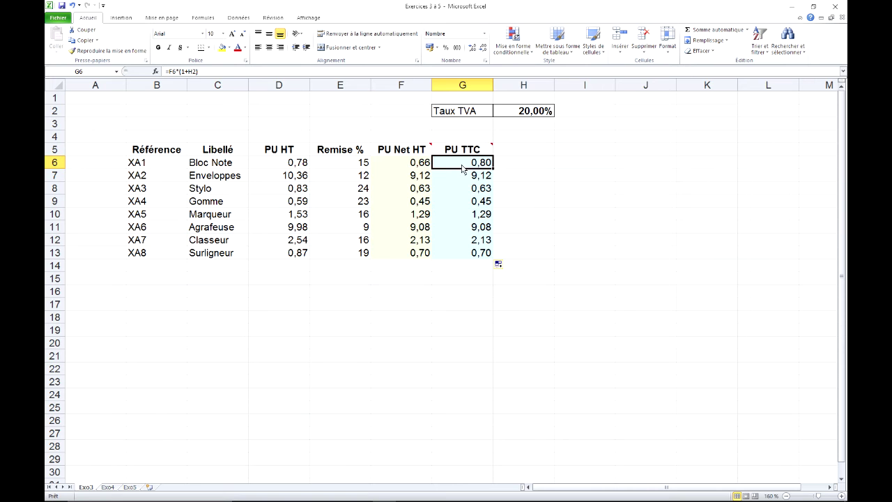
click(482, 177)
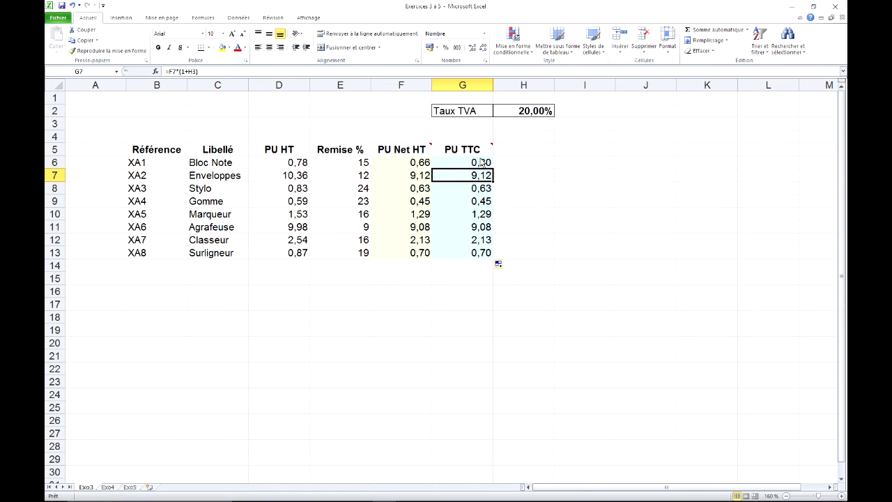
click(484, 164)
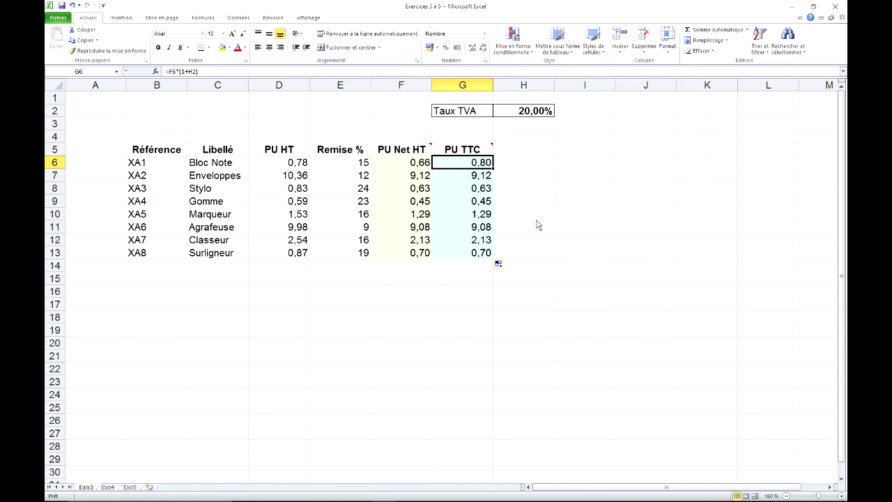
double_click(472, 163)
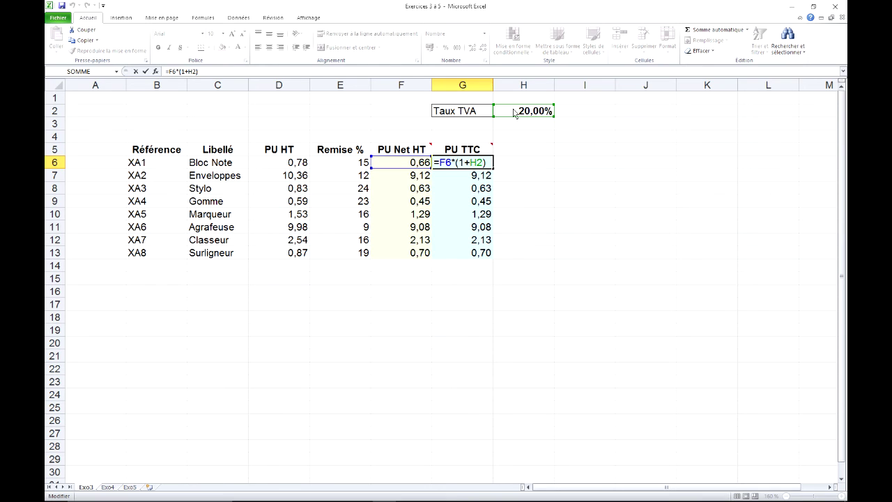
- Display the row 10 PU TTC formula's references, cancelling the accidental edits
click(464, 217)
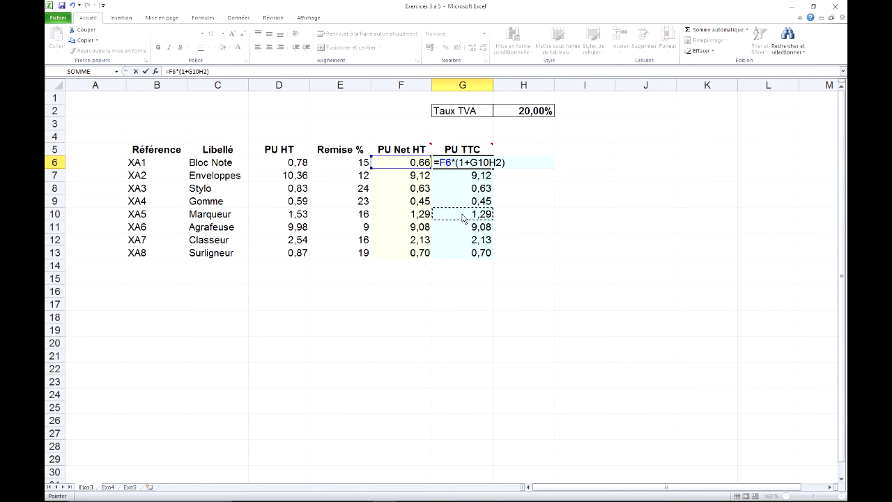
key(Escape)
double_click(467, 217)
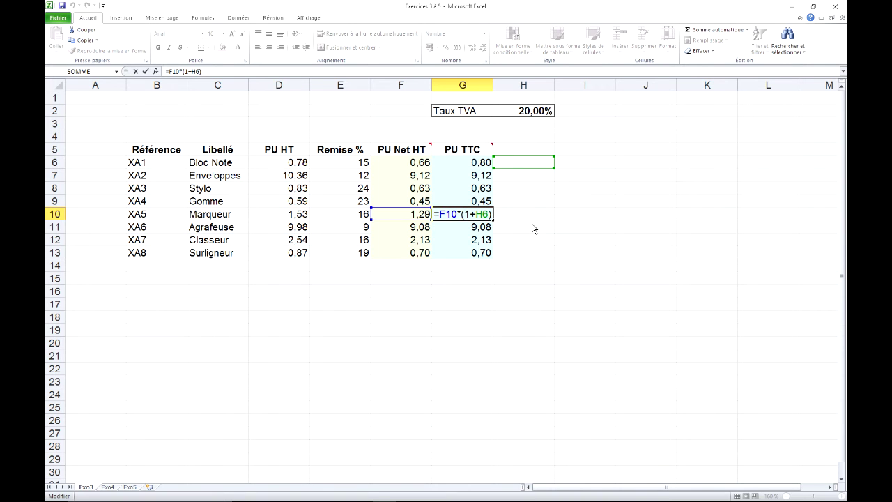
key(Escape)
- Show G13's formula pointing at H9 instead of the rate cell H2, then select G7:G13
double_click(479, 254)
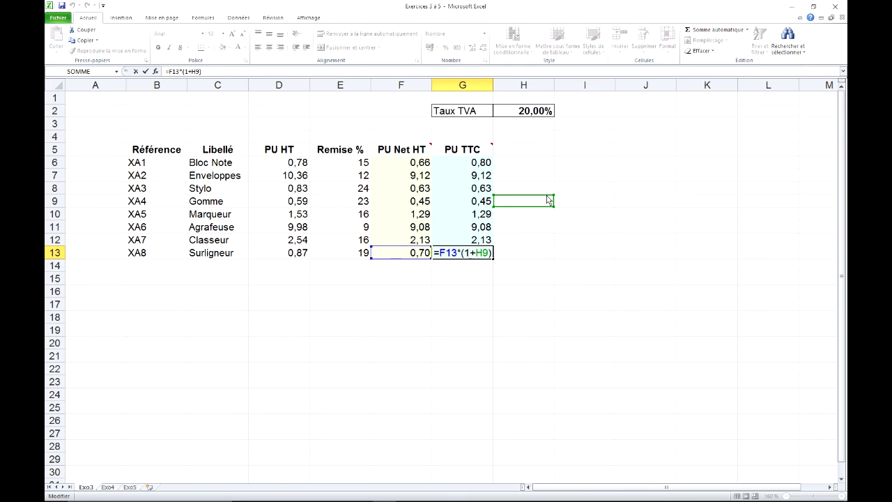
click(546, 114)
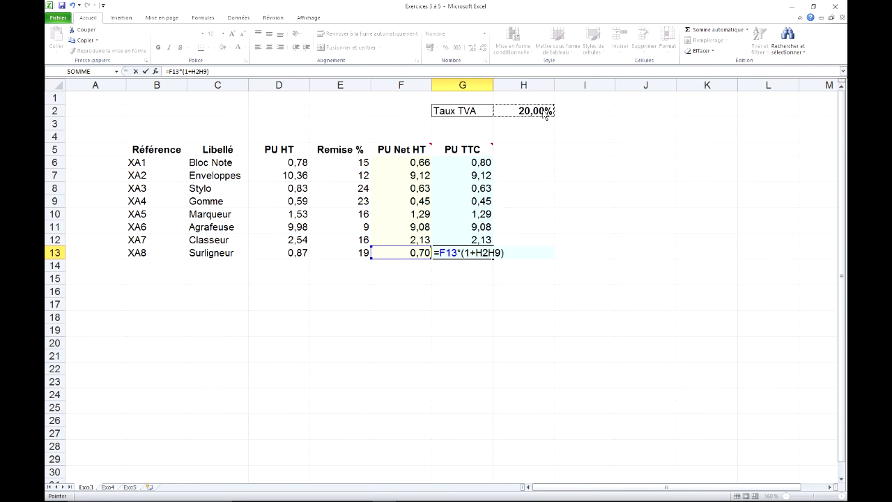
key(Return)
click(549, 115)
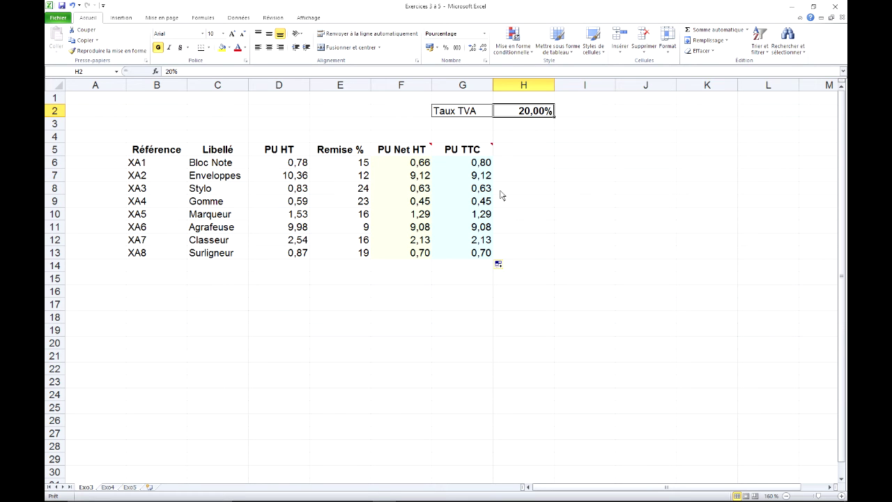
drag(484, 175, 471, 256)
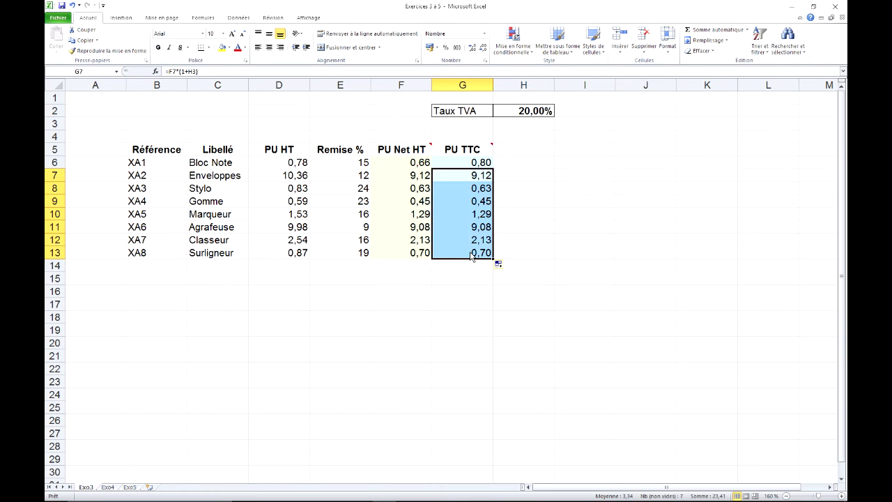
- Clear G7:G13 and make G6's rate reference absolute as $H$2
key(Delete)
click(463, 163)
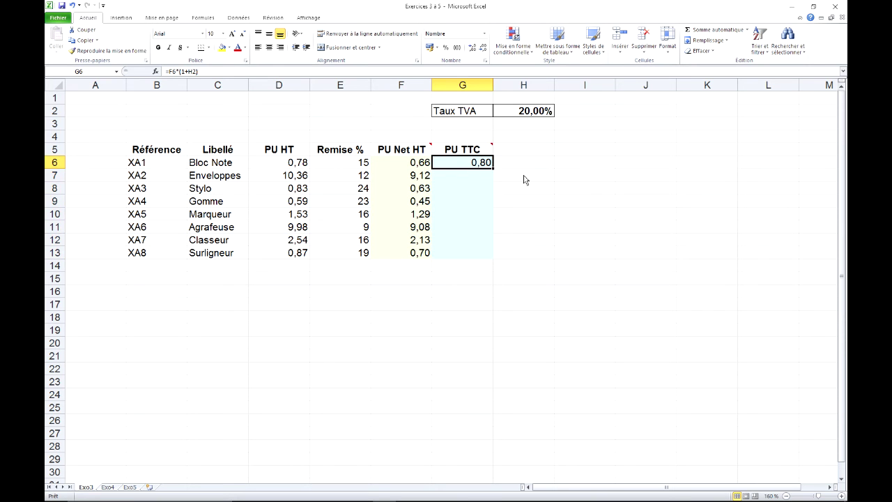
double_click(482, 166)
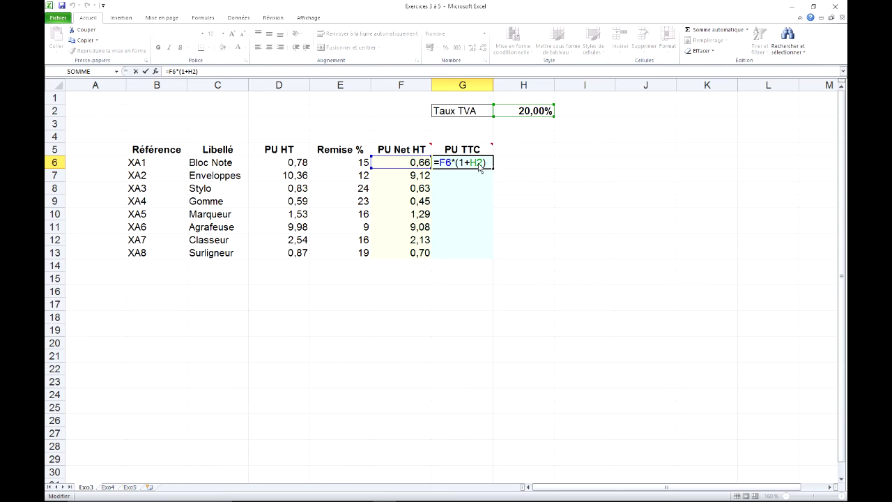
click(479, 164)
key(F4)
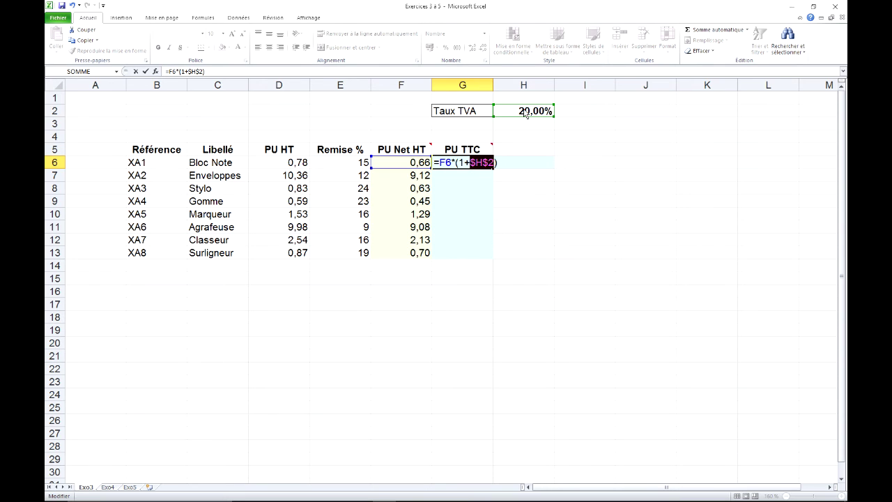
- Confirm G6 as =F6*(1+$H$2) and fill it down to G13
key(Return)
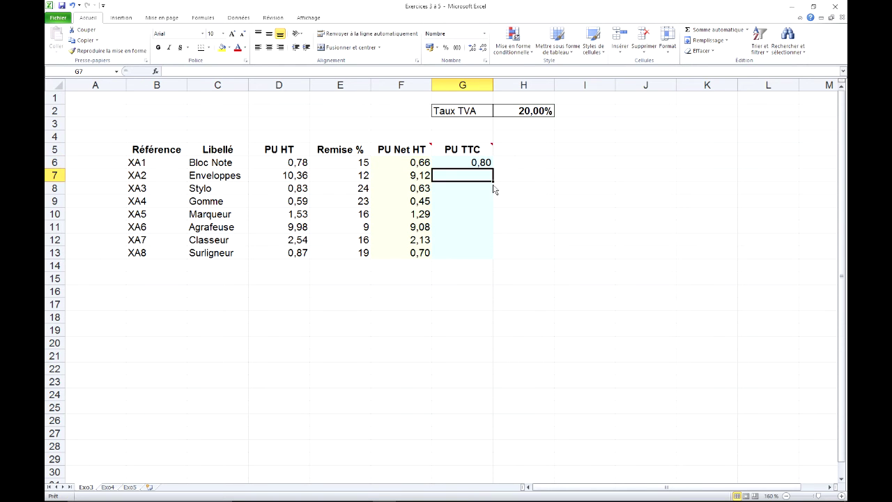
click(488, 165)
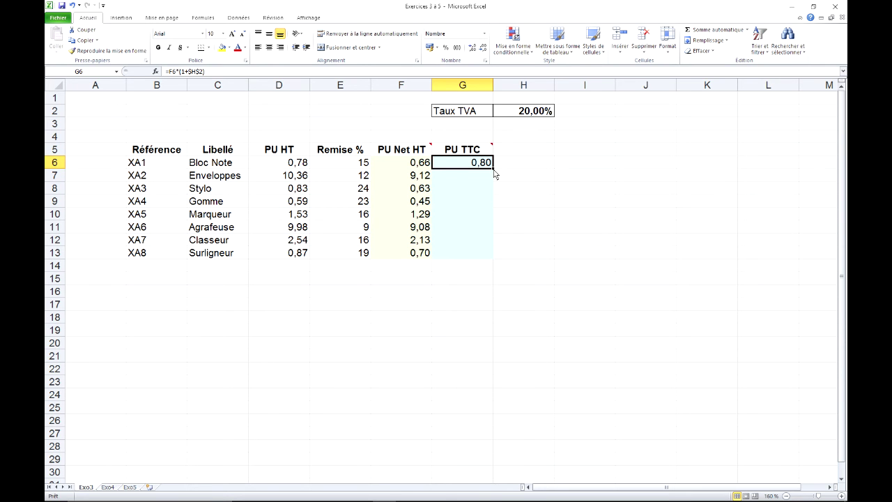
drag(494, 171, 497, 265)
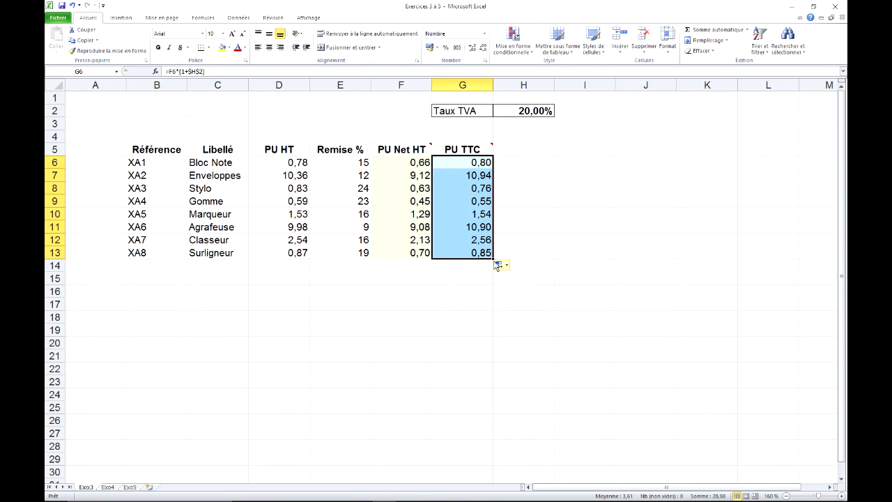
- Verify the copied formulas in G11, G10, G9, G7, G6 and G13 all keep $H$2
click(457, 229)
click(466, 216)
click(470, 204)
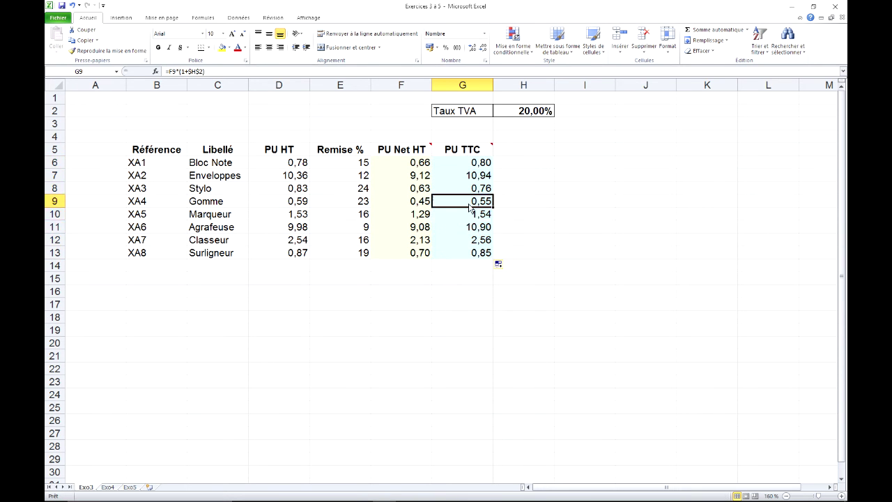
click(467, 177)
click(478, 166)
double_click(488, 255)
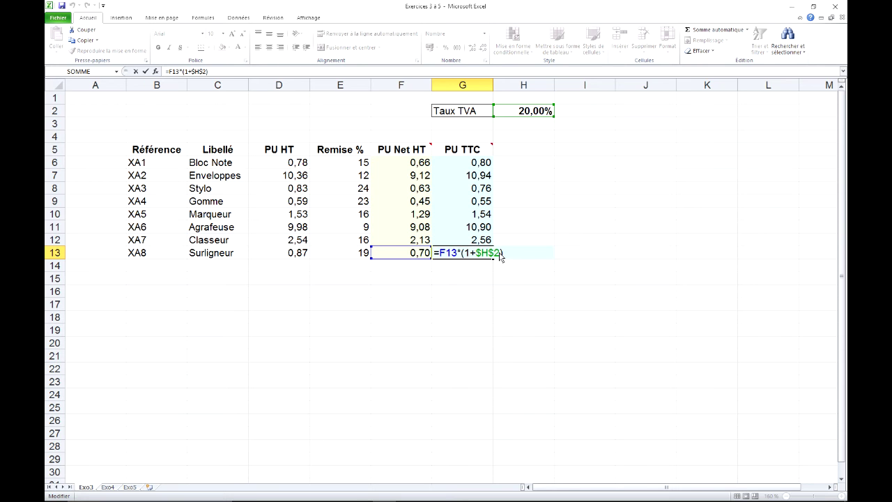
- Change G6's rate reference to the mixed H$2 and recopy the formula down to G13
key(Escape)
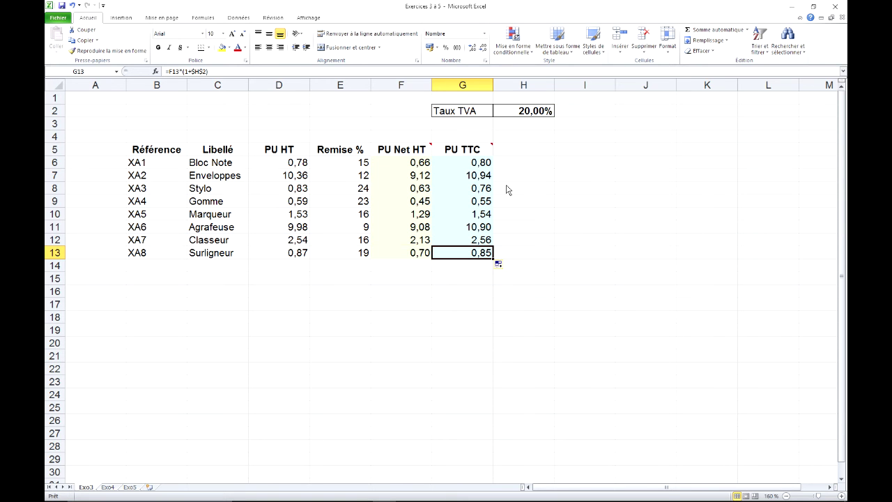
click(478, 165)
double_click(480, 165)
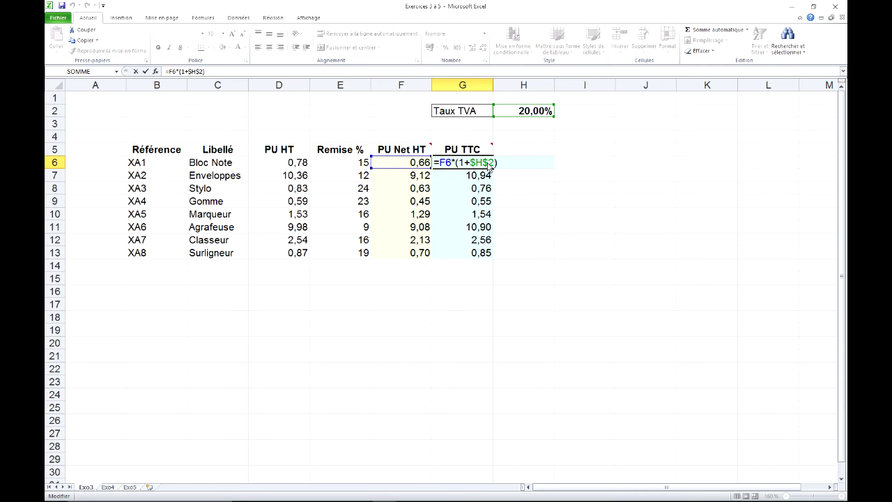
key(F4)
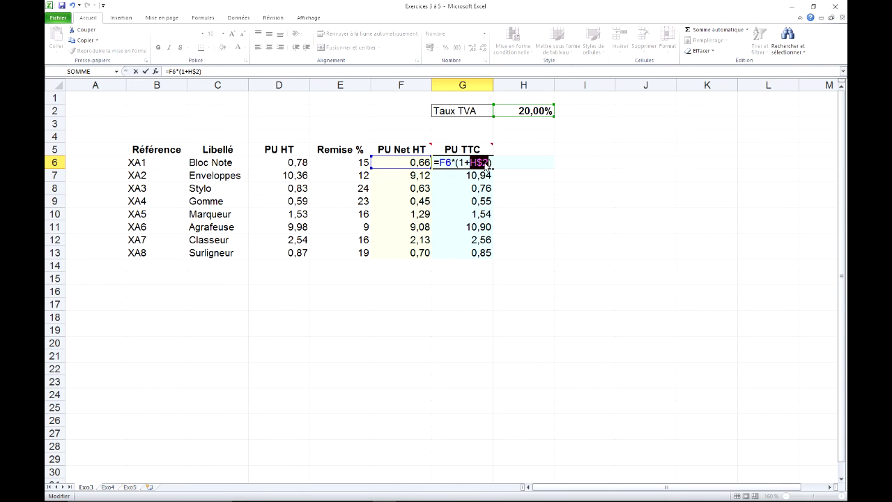
key(Return)
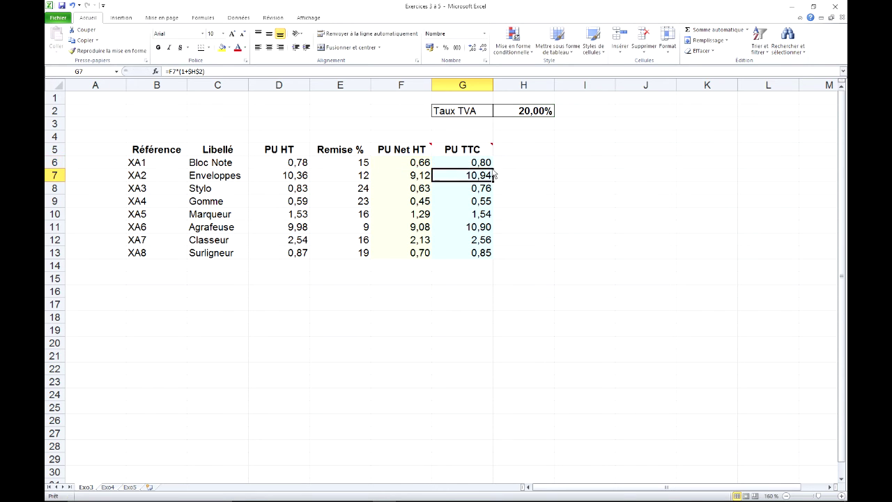
key(Up)
drag(493, 170, 488, 259)
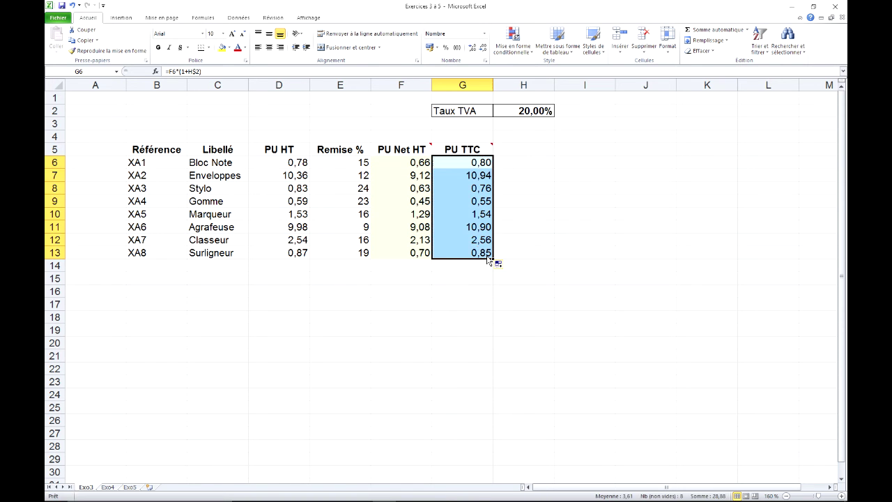
- Check the recopied formulas in G12, G9 and G6, which give the same results
click(475, 242)
click(468, 209)
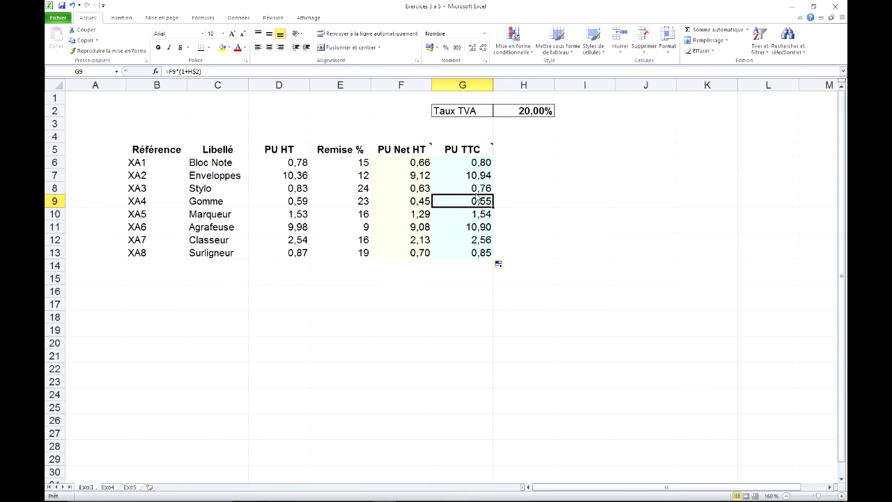
double_click(482, 164)
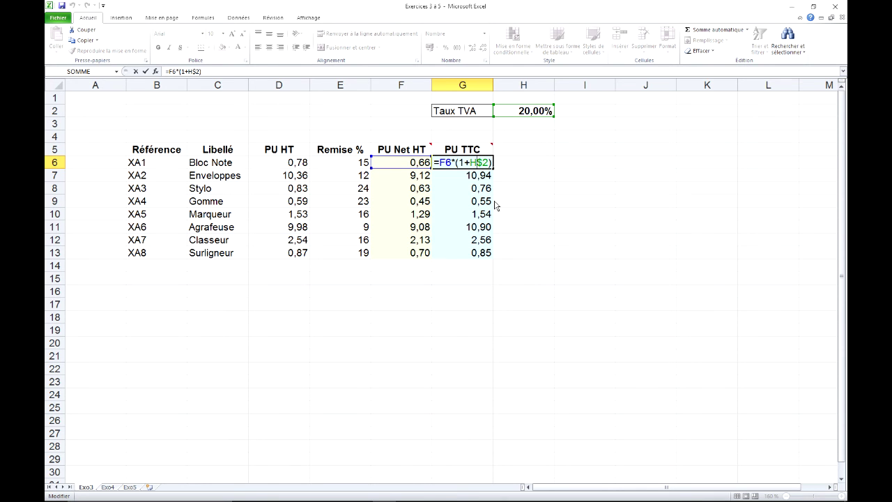
key(ctrl+Return)
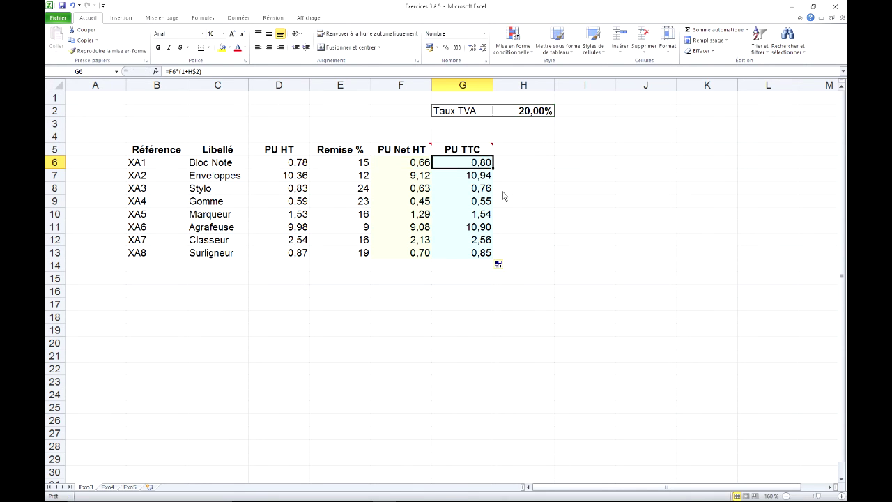
click(538, 117)
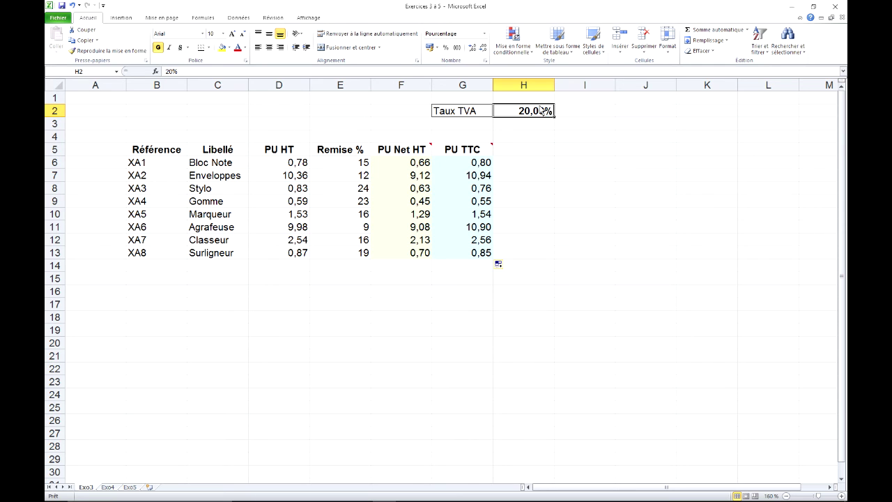
- Name cell H2 'tva' via the Name Box and confirm the name on reselecting it
click(93, 72)
text(tva)
key(Return)
key(Down)
key(Down)
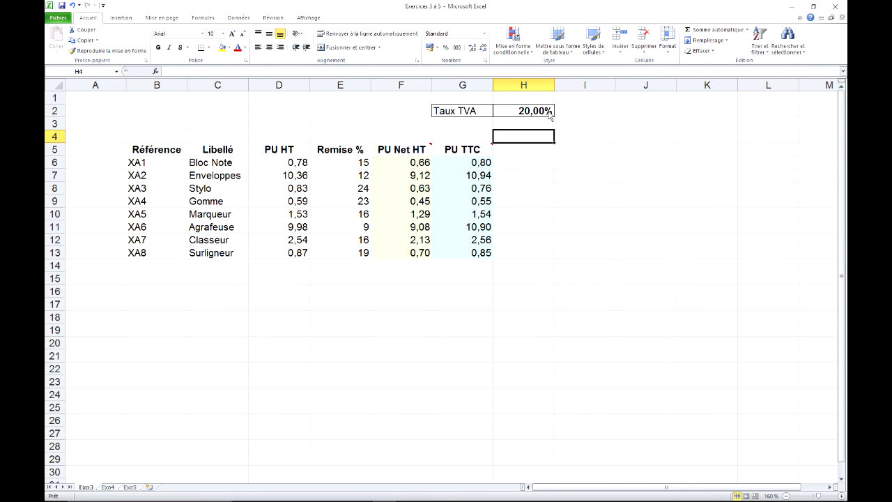
click(539, 113)
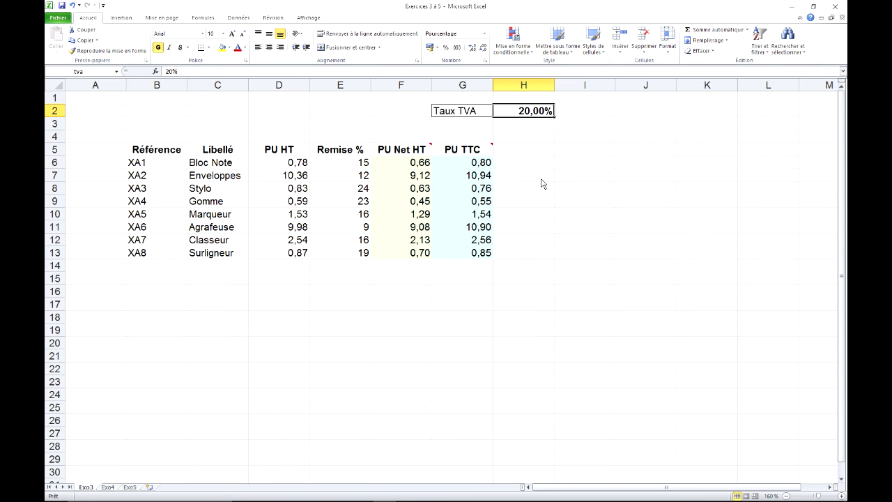
click(465, 165)
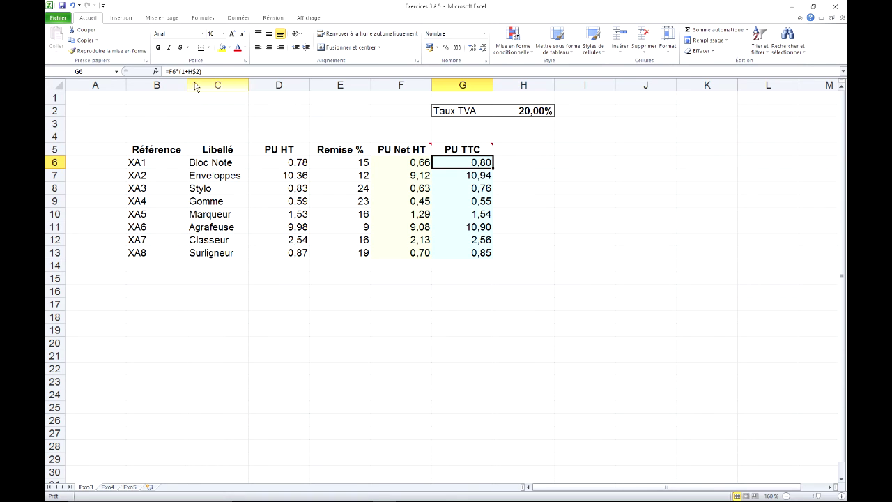
- Replace H$2 in G6's PU TTC formula with the tva name and copy it down to G13
double_click(473, 164)
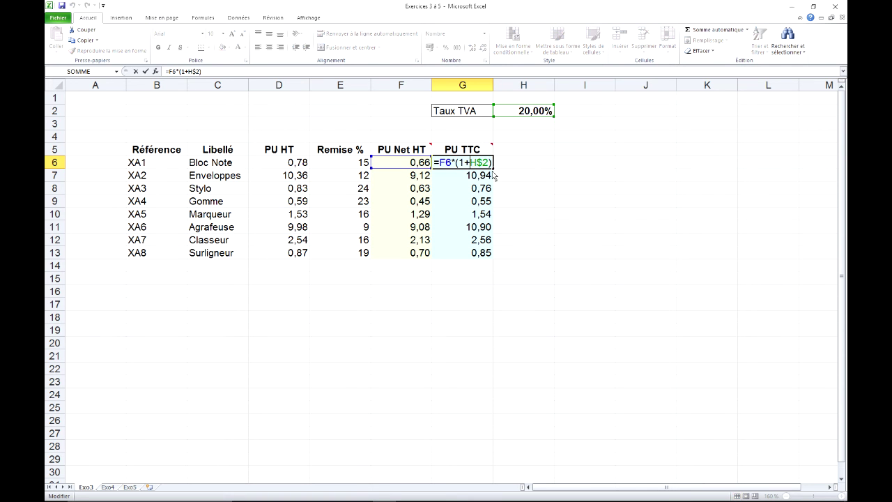
drag(470, 162, 490, 163)
click(534, 116)
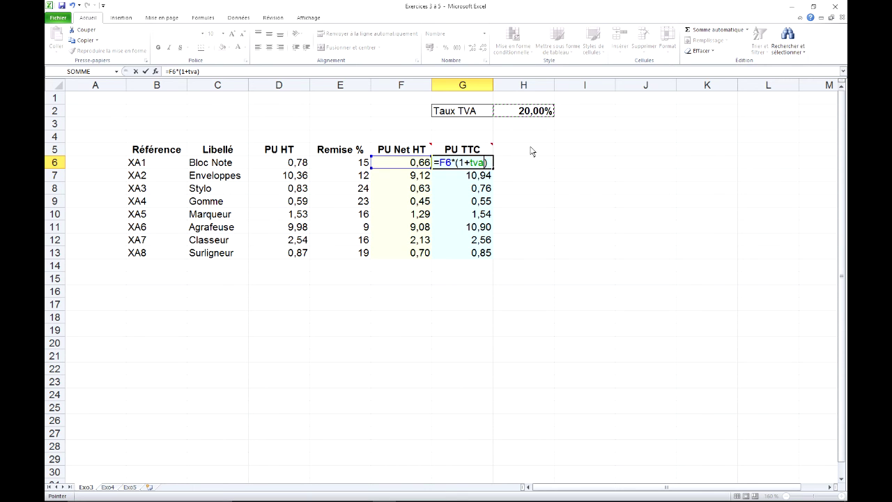
key(Return)
click(489, 165)
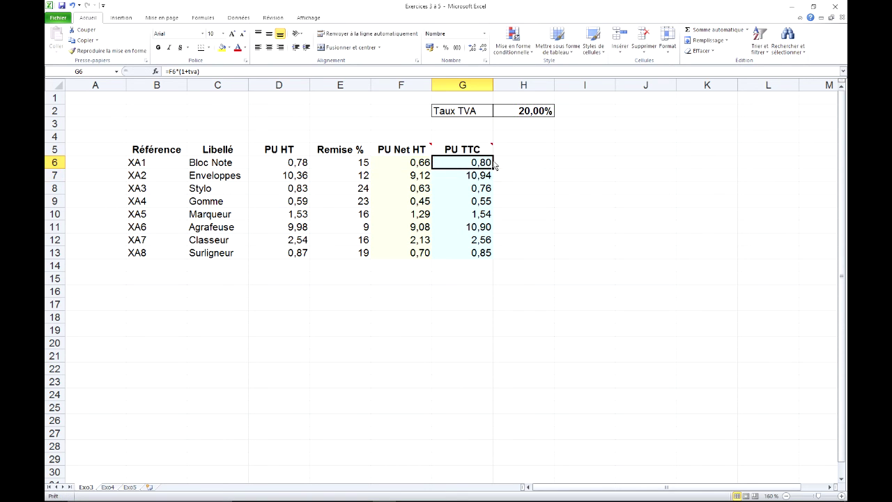
drag(493, 169, 488, 256)
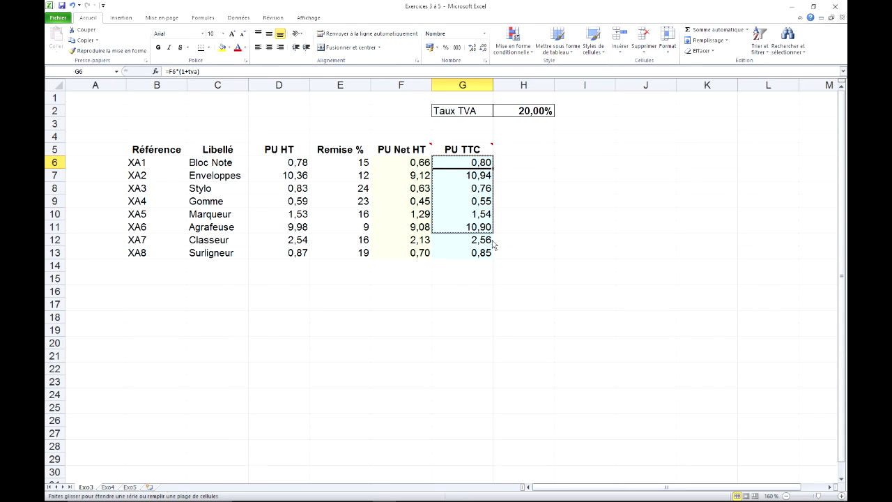
- Check the copied tva formulas in G8, G10, G11 and G13
click(464, 192)
click(463, 213)
double_click(465, 227)
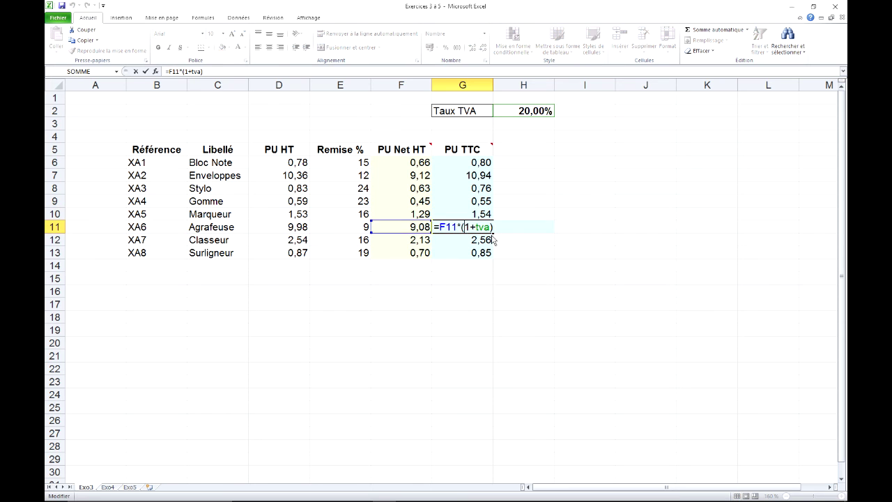
click(480, 255)
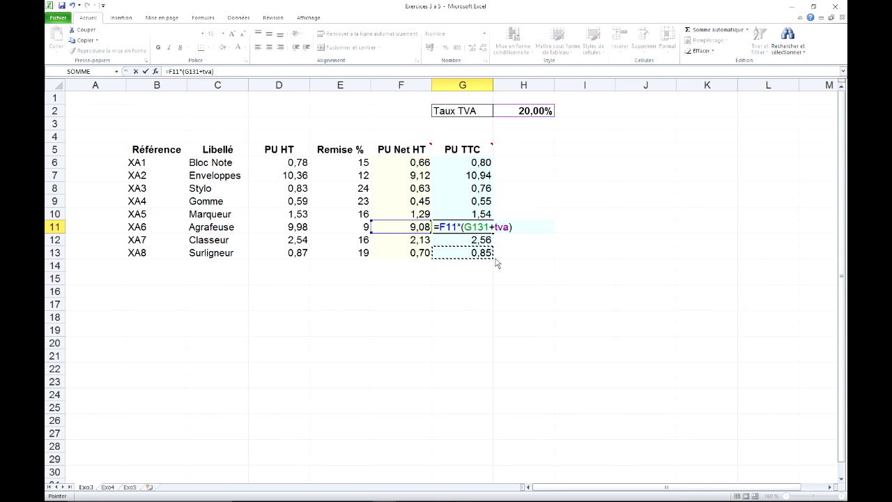
key(Escape)
double_click(479, 257)
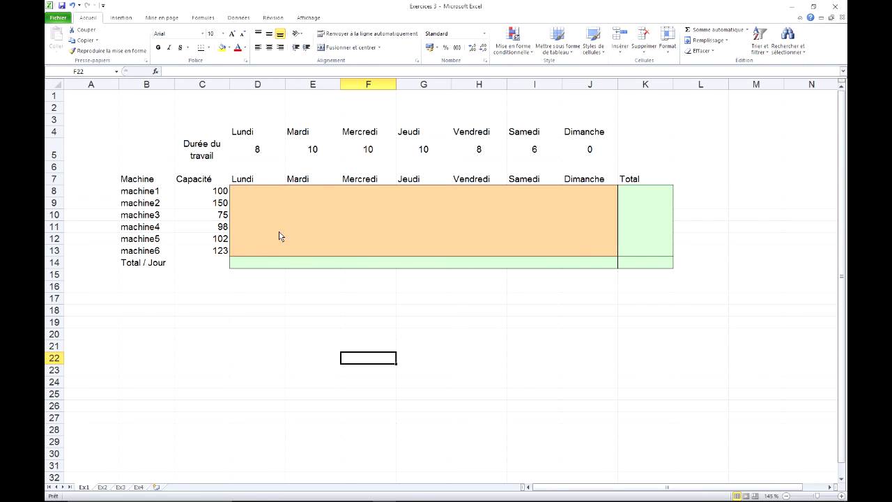
- Enter =C8*D5 in D8 to get machine1's Lundi production of 800
click(250, 194)
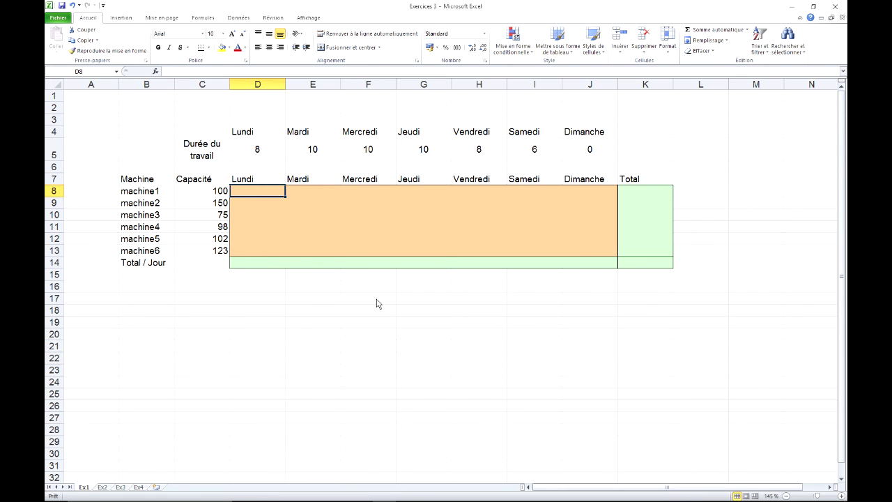
text(=)
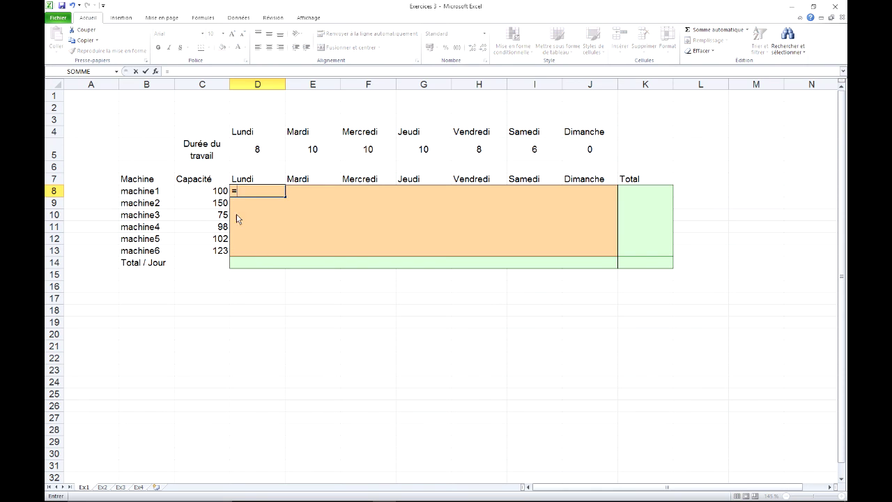
click(213, 196)
text(*)
click(259, 154)
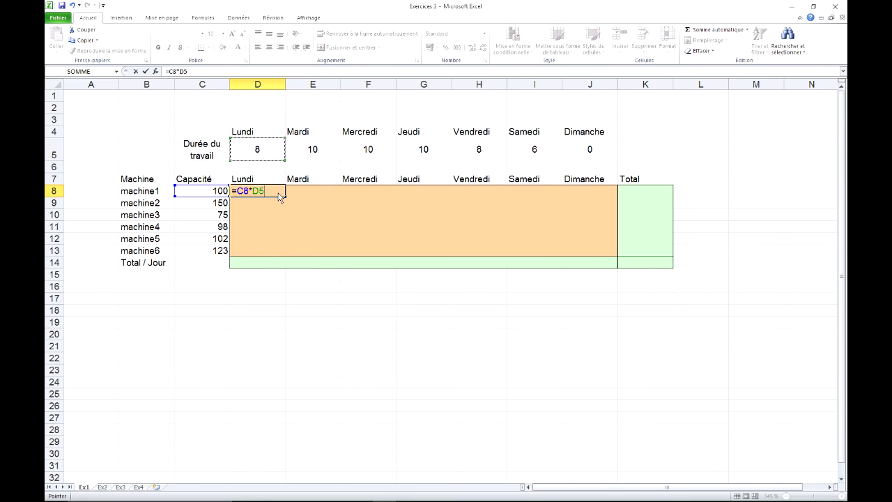
key(Return)
- Copy D8 across to J8 and inspect the shifted Mardi formula in E8
click(271, 193)
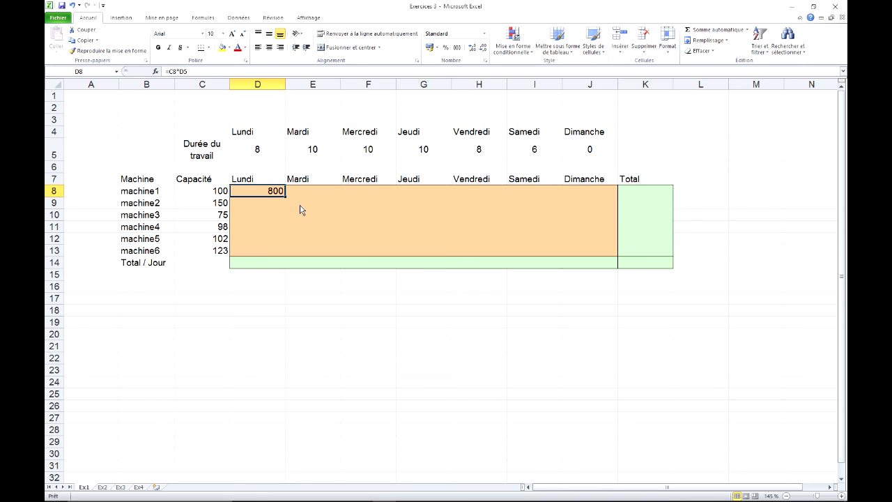
drag(284, 198, 600, 197)
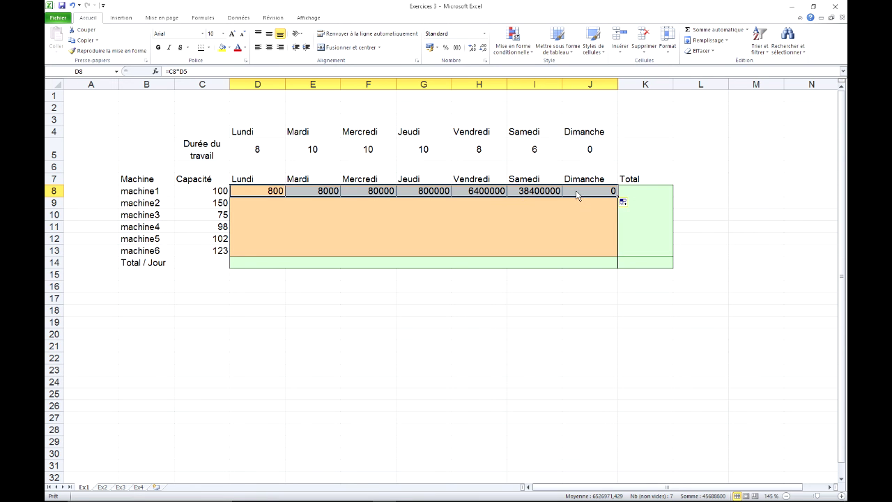
double_click(336, 197)
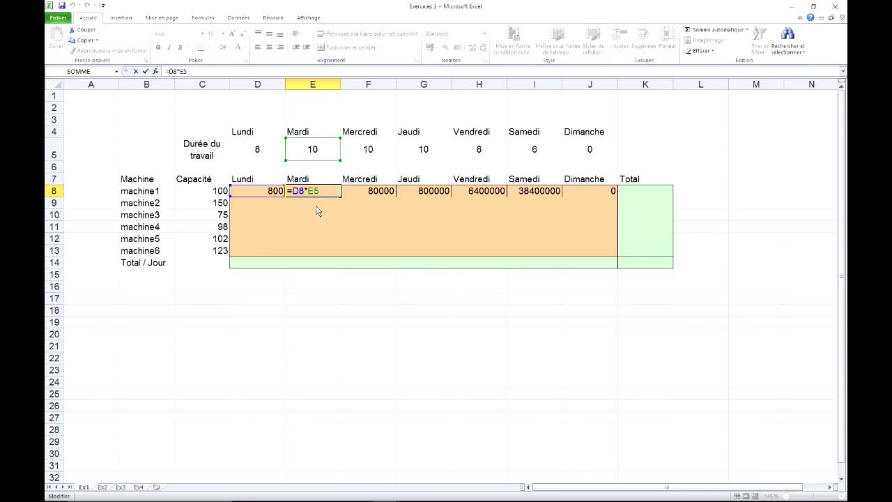
key(Escape)
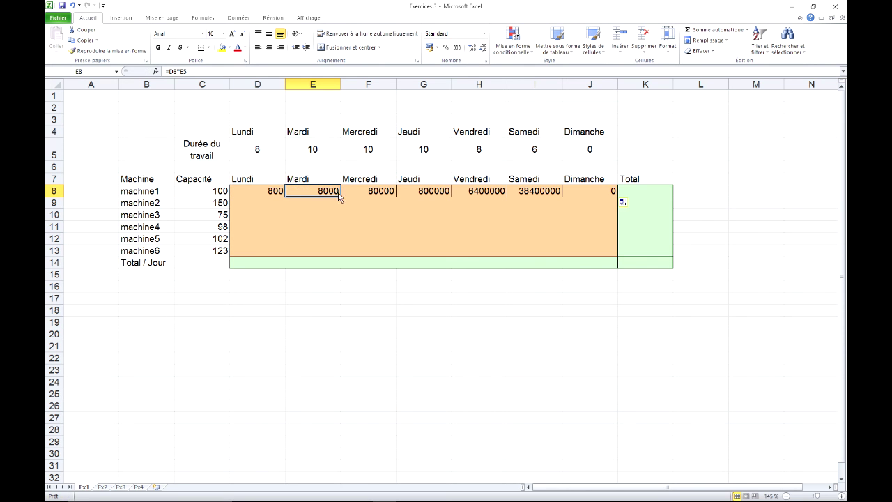
click(269, 197)
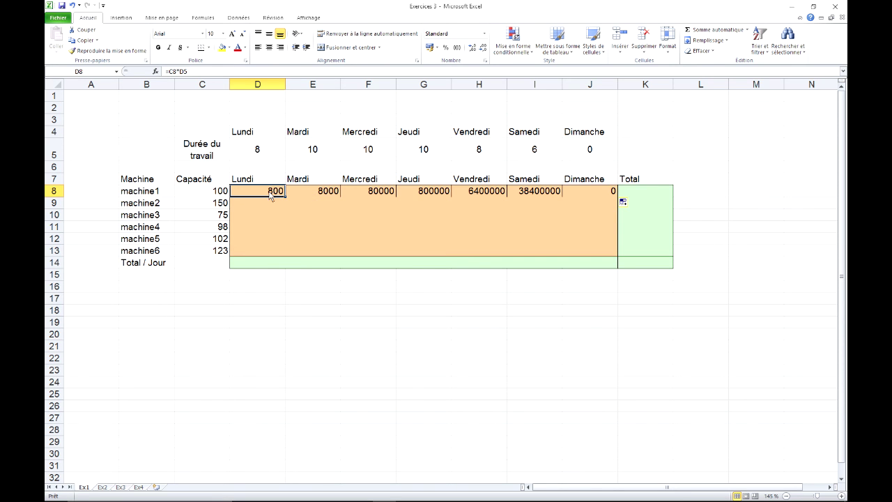
click(176, 71)
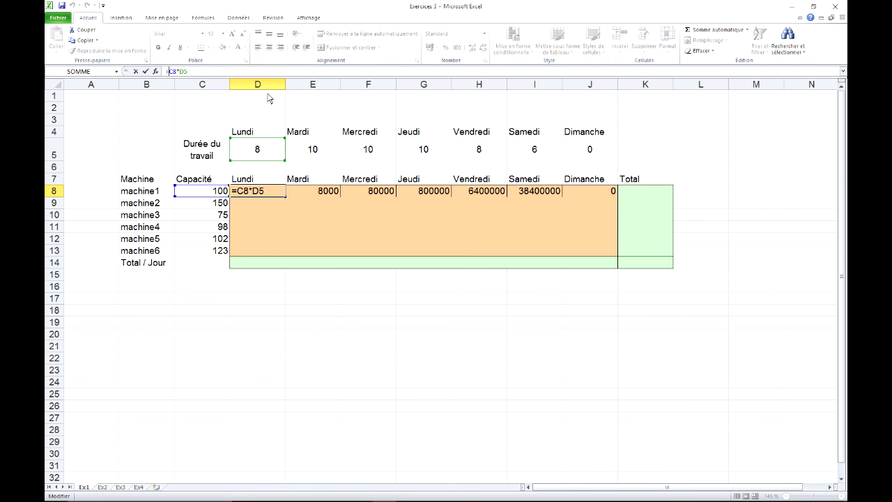
- Change D8 to =$C$8*D5 and fill it across to J8 and down to row 13
key(F4)
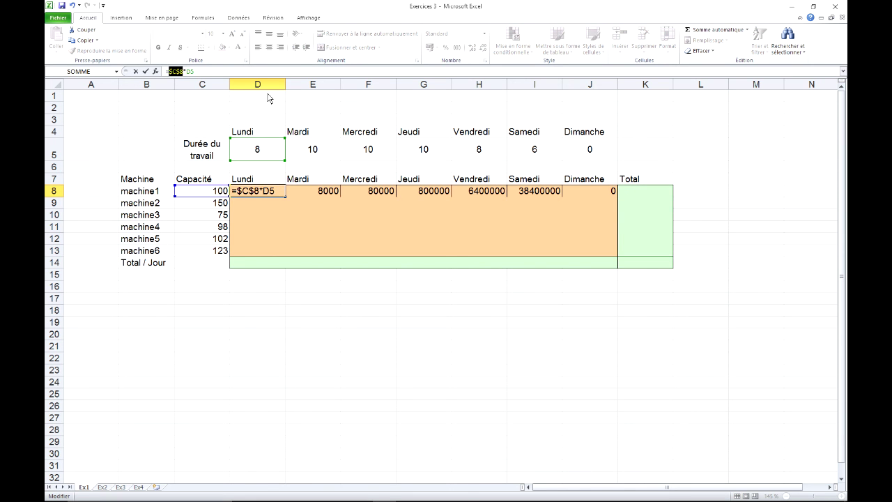
key(Return)
click(268, 195)
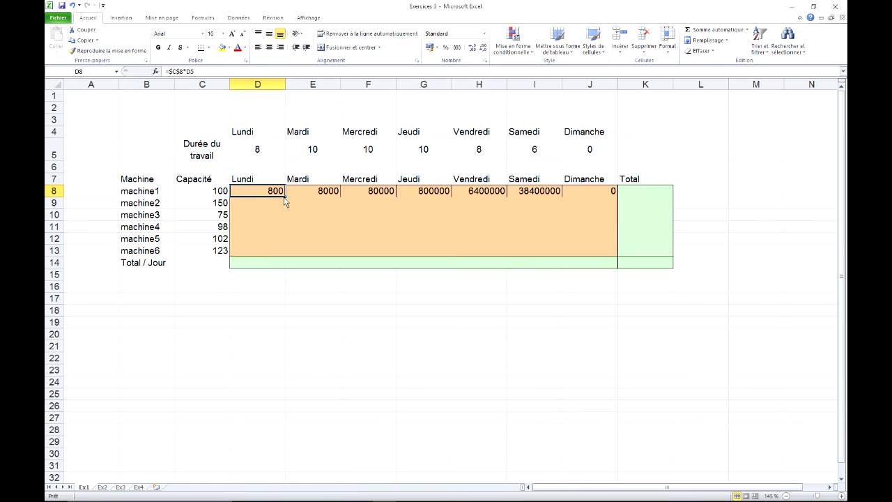
drag(285, 200, 613, 195)
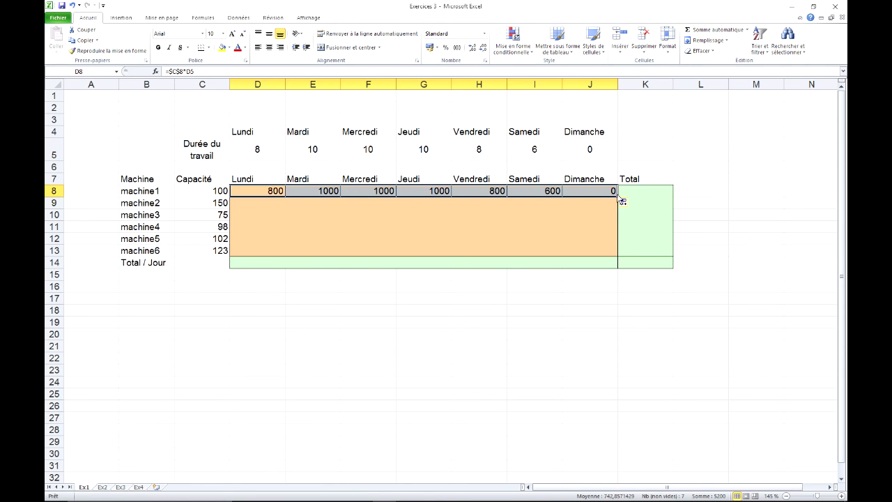
drag(617, 198, 614, 256)
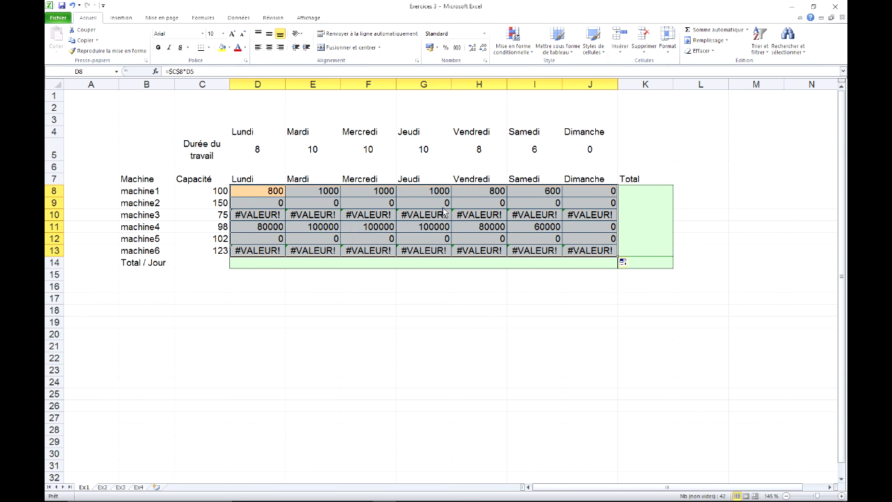
- Inspect the error formula in E10, then undo the fill down and fill across
click(268, 194)
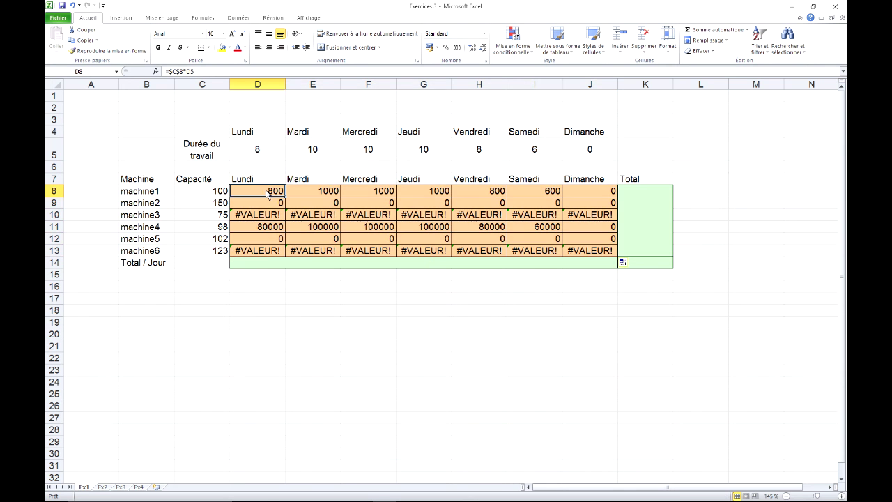
double_click(324, 219)
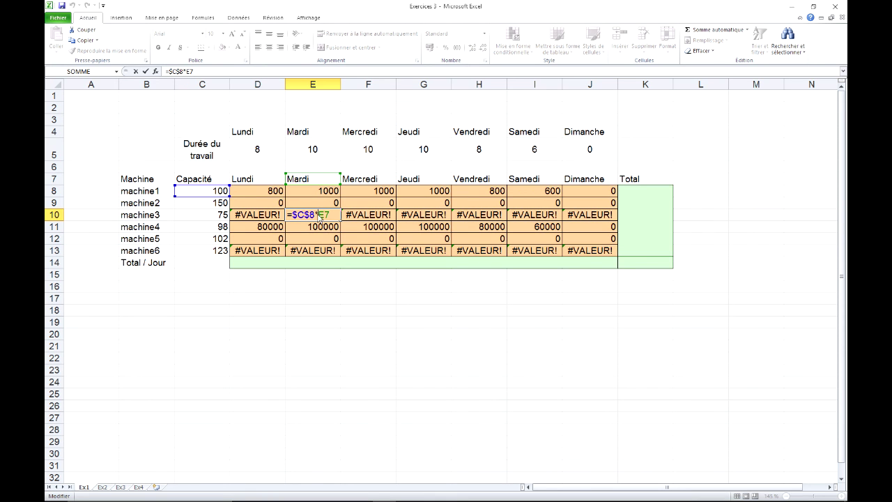
key(Escape)
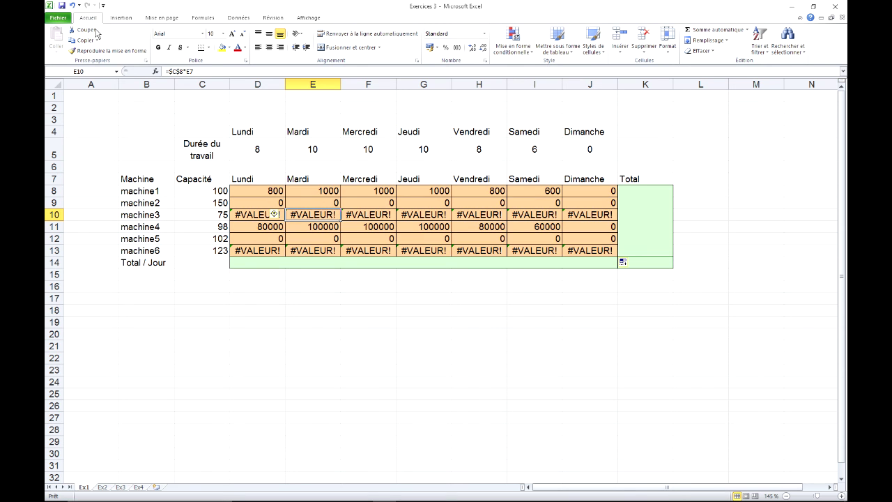
click(73, 6)
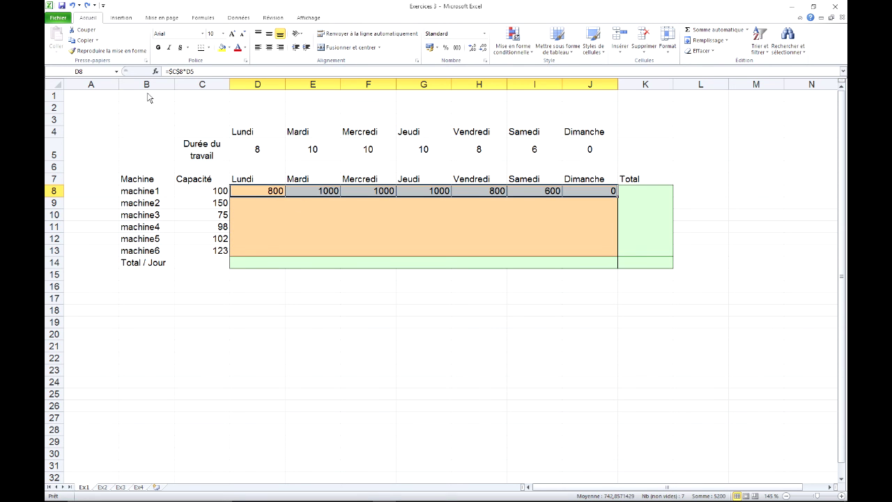
click(72, 5)
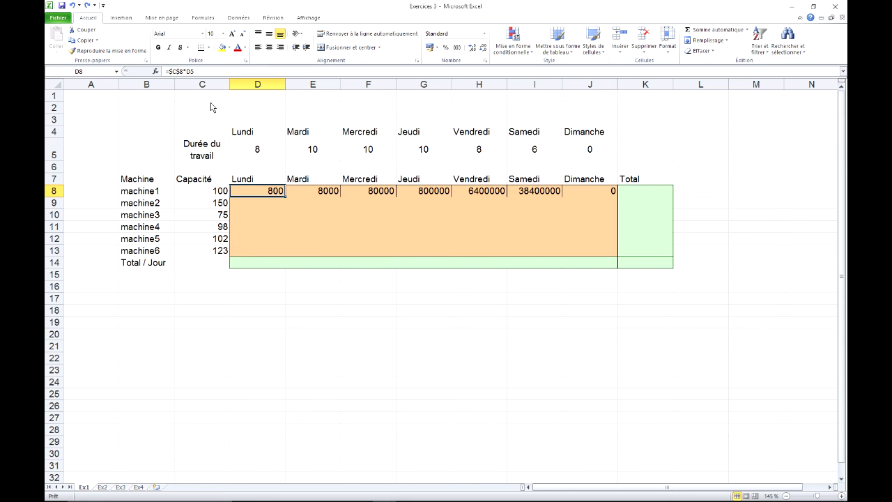
- Change D8's formula to the fully absolute =$C$8*$D$5
click(193, 73)
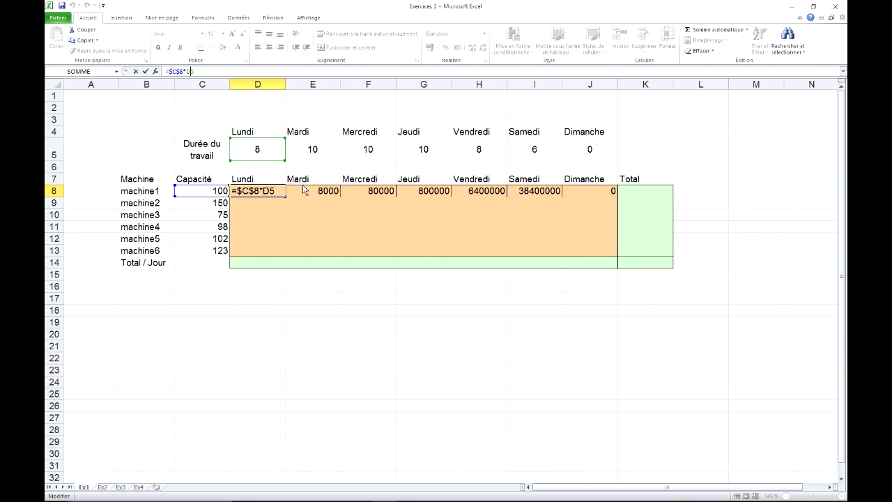
key(F4)
click(216, 72)
key(Return)
- Fill the formula across row 8 and down to machine6, then undo both fills
click(282, 197)
drag(285, 199, 597, 205)
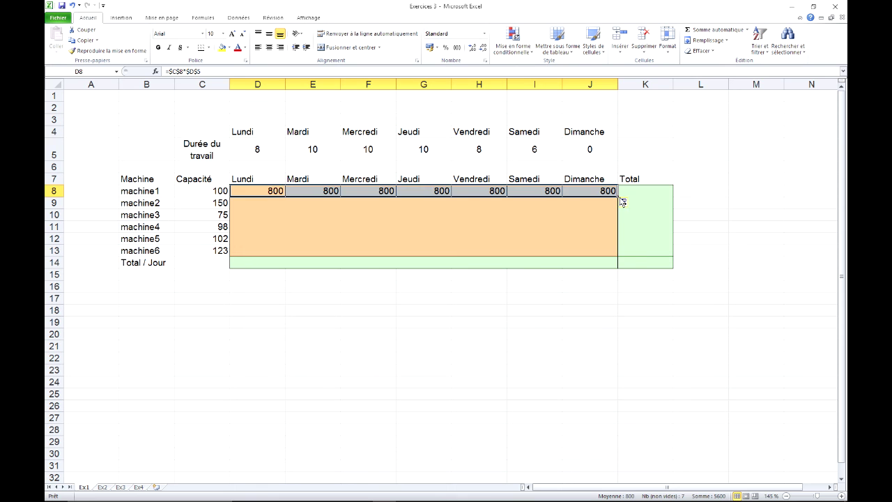
drag(619, 197, 620, 262)
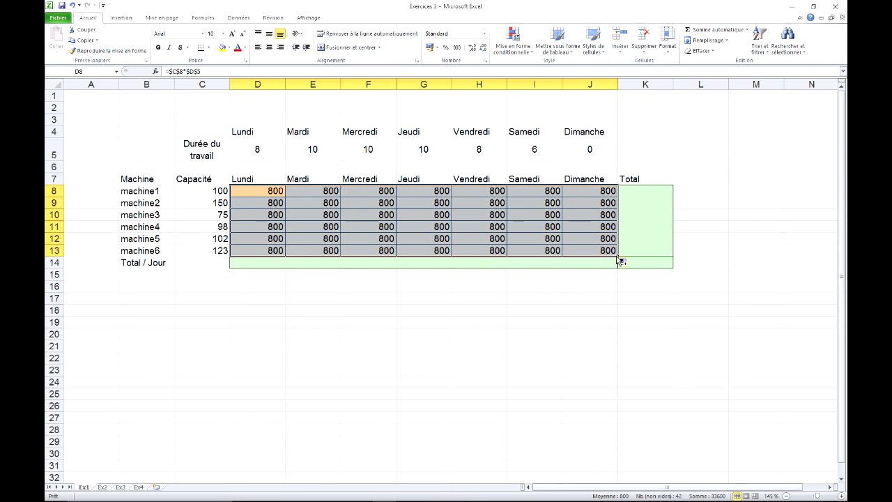
click(72, 5)
click(72, 5)
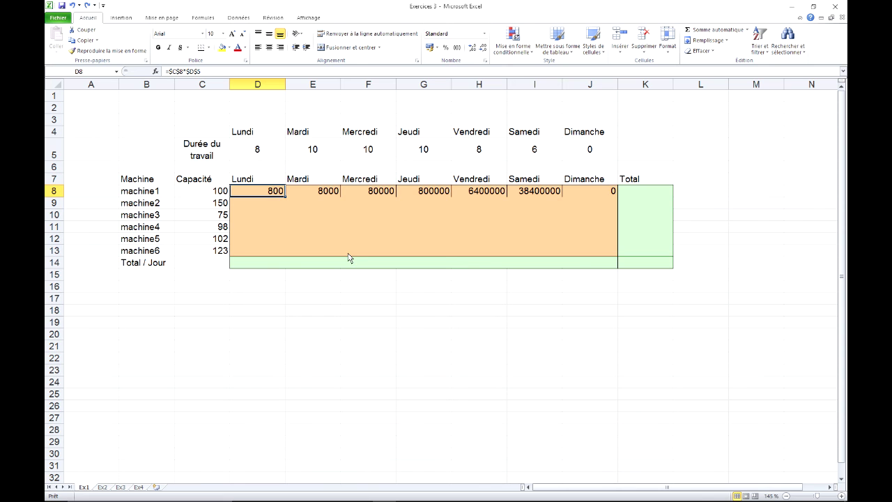
- Compare machine1's Mardi and Lundi formulas against the Lundi hours value 8
click(321, 196)
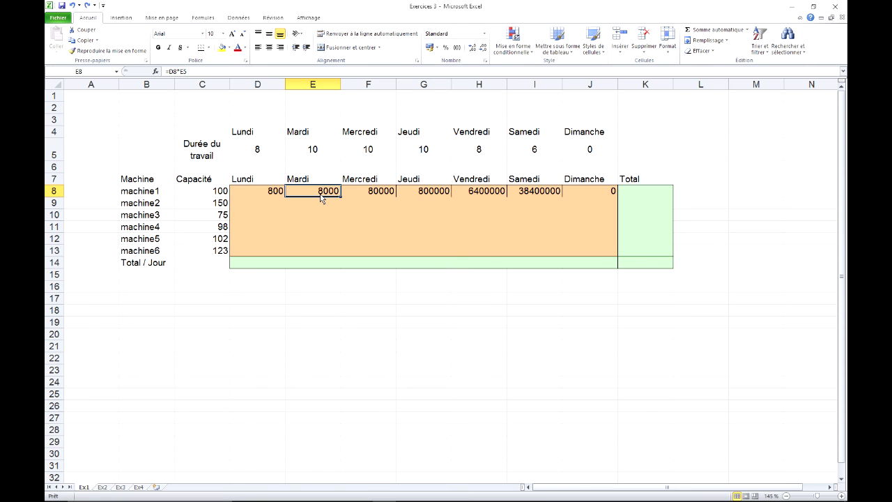
click(279, 197)
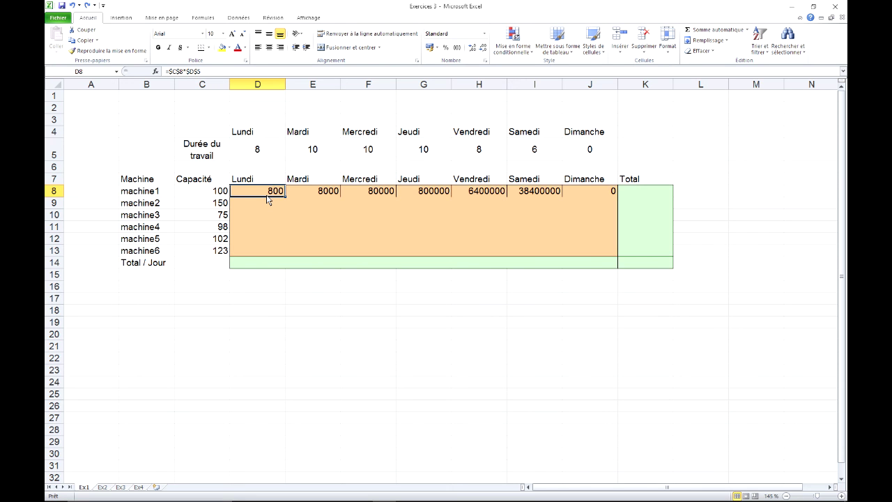
click(266, 156)
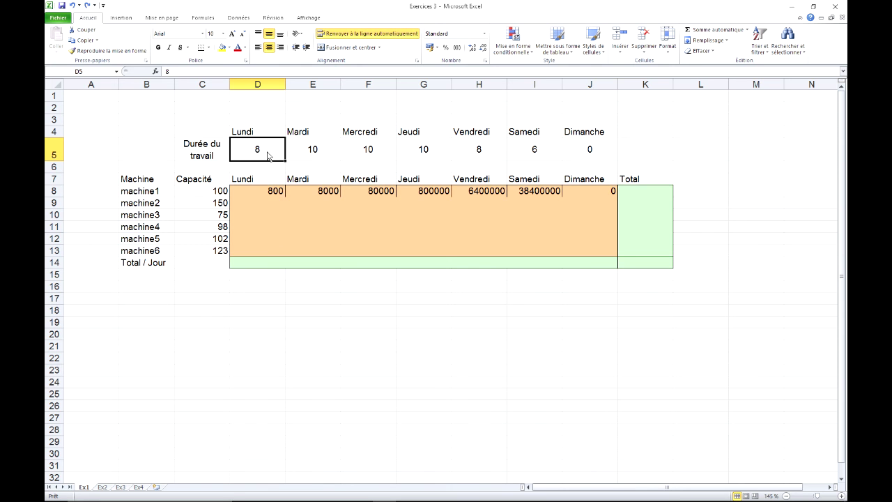
click(268, 195)
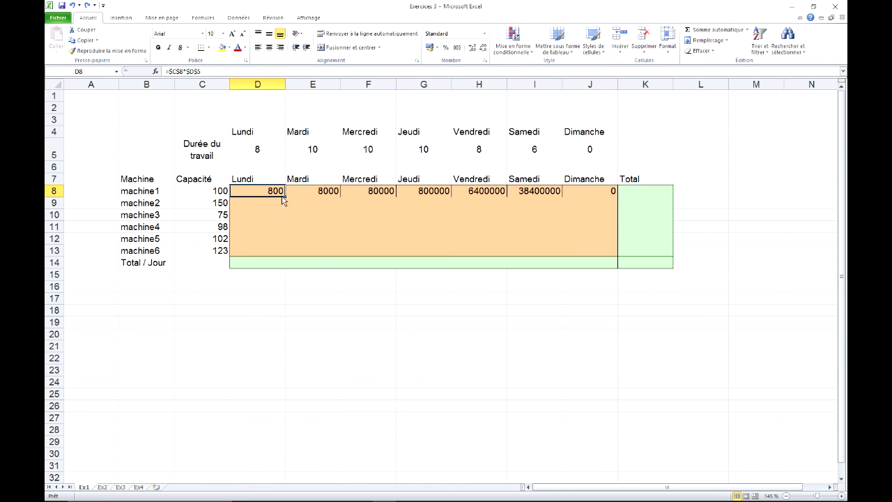
- Enter =$C8*D$5 in D8 and fill it down to row 13 and across to column J
mouse_move(269, 195)
mouse_down()
mouse_move(587, 194)
mouse_move(281, 194)
mouse_up()
text(=)
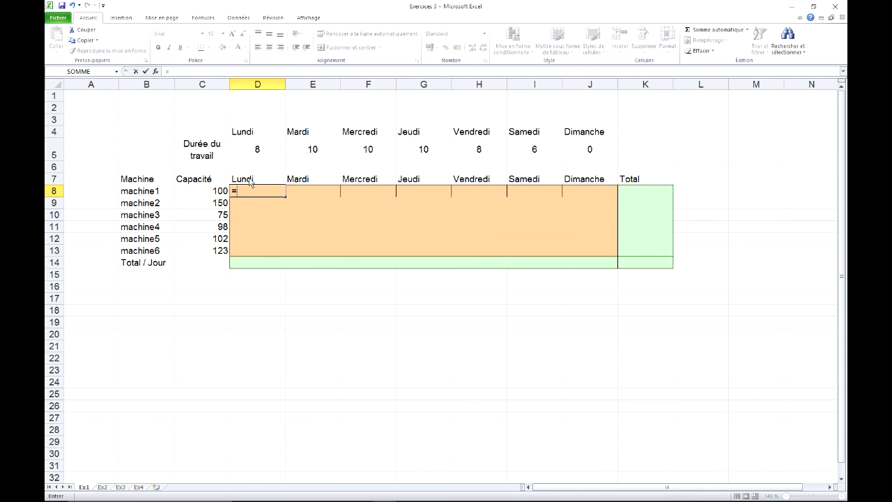
click(219, 196)
text(*)
click(268, 157)
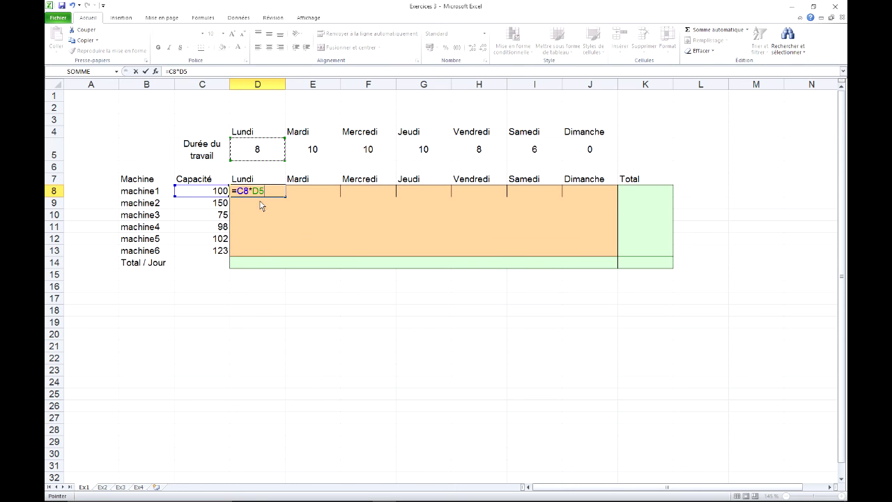
click(239, 191)
text($C8*D)
text($)
key(Return)
click(271, 194)
drag(285, 197, 286, 257)
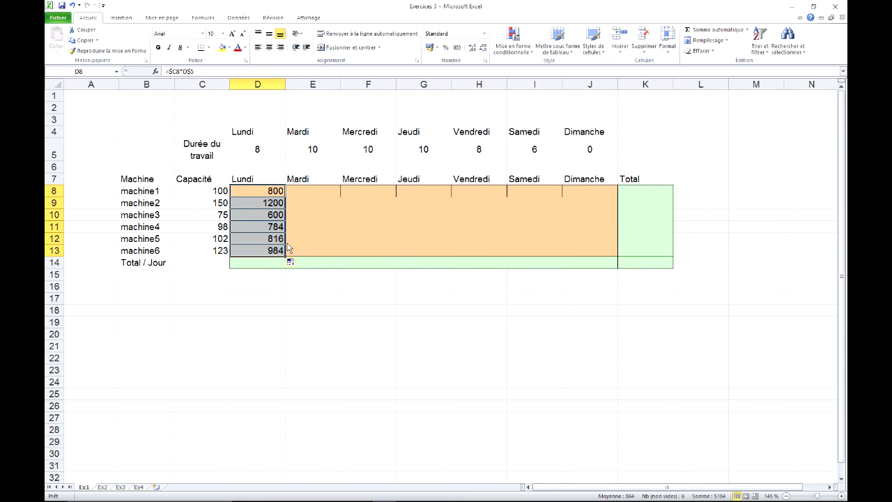
drag(287, 261, 603, 252)
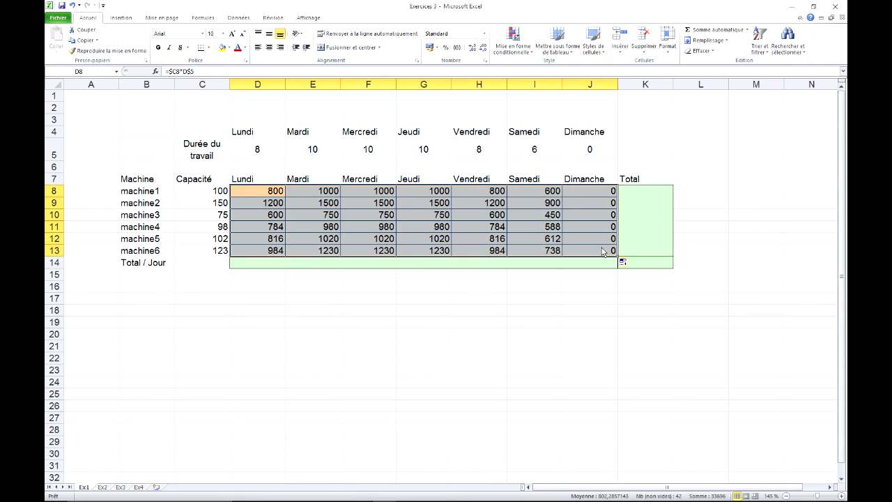
- Spot-check copied formulas such as machine5 Mardi, machine4 Samedi and machine1 Lundi
click(492, 220)
click(386, 218)
click(366, 205)
click(309, 240)
click(421, 240)
click(519, 230)
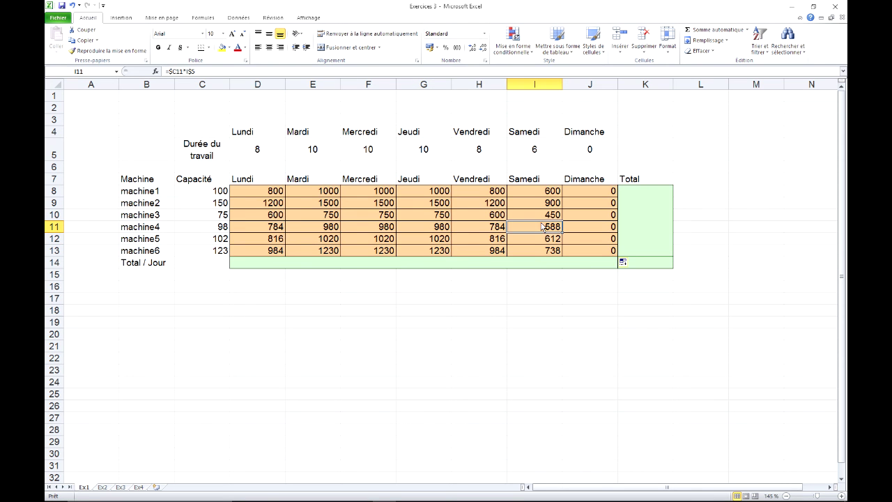
click(275, 206)
click(252, 196)
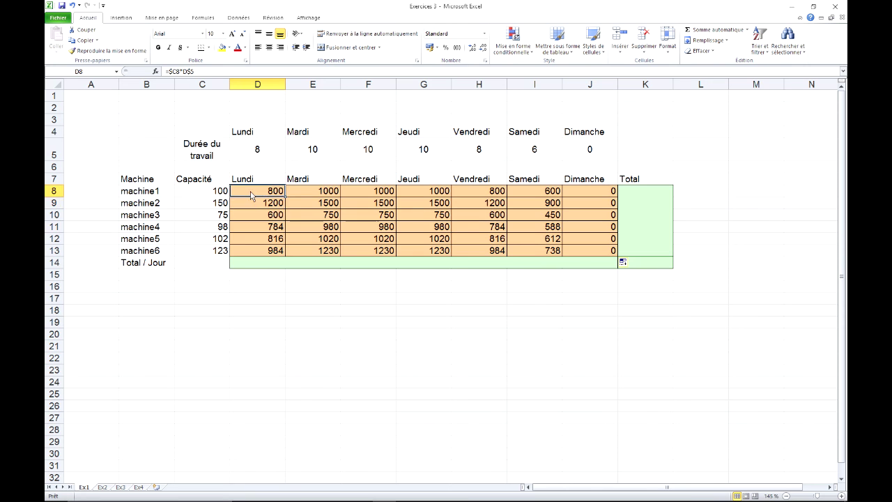